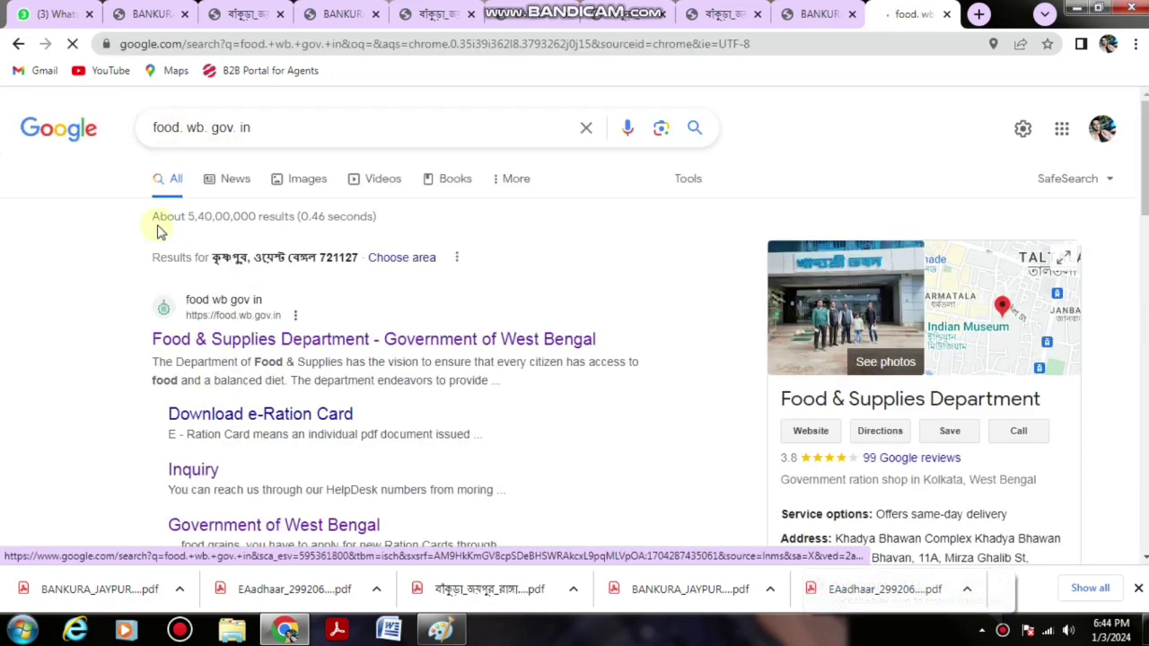
Open the 'Food & Supplies Department - Government of West Bengal' result at food.wb.gov.in
left_click(287, 340)
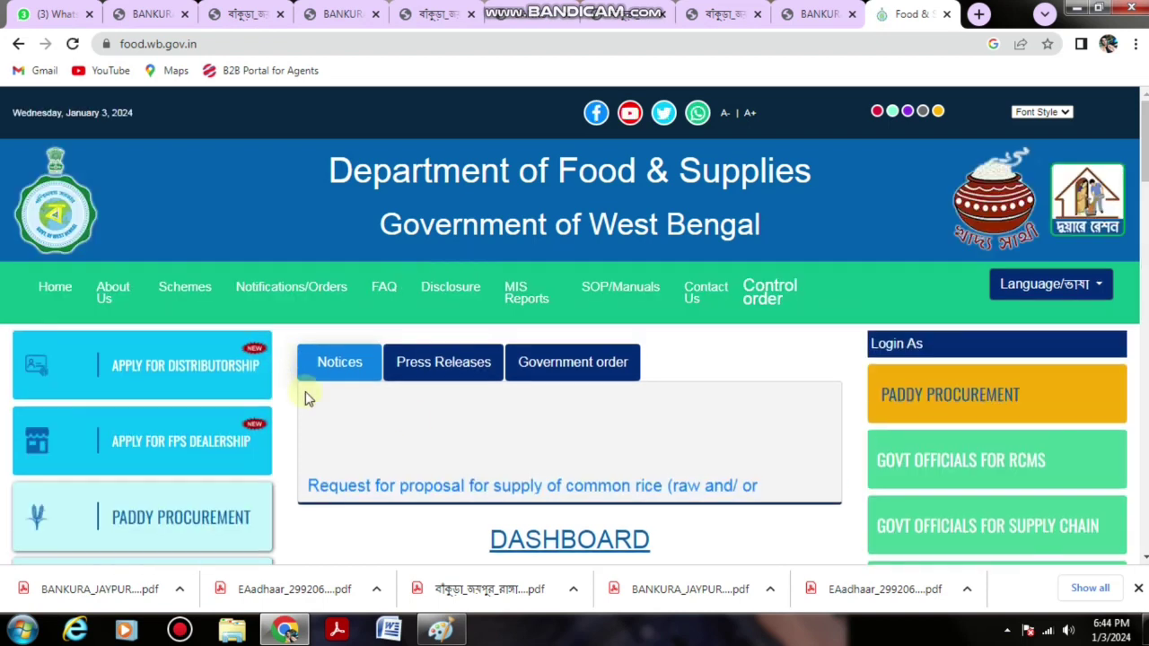
Go to the RATION CARD page from the dashboard and scroll to its application options
scroll(165, 446, "down", 4)
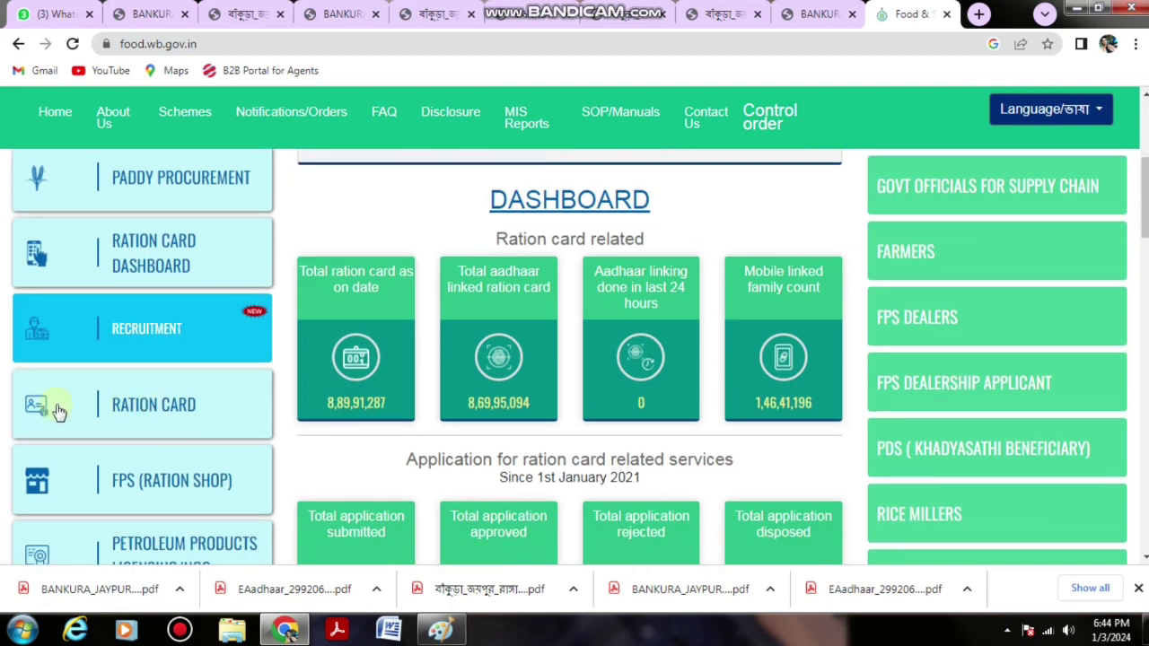
left_click(160, 413)
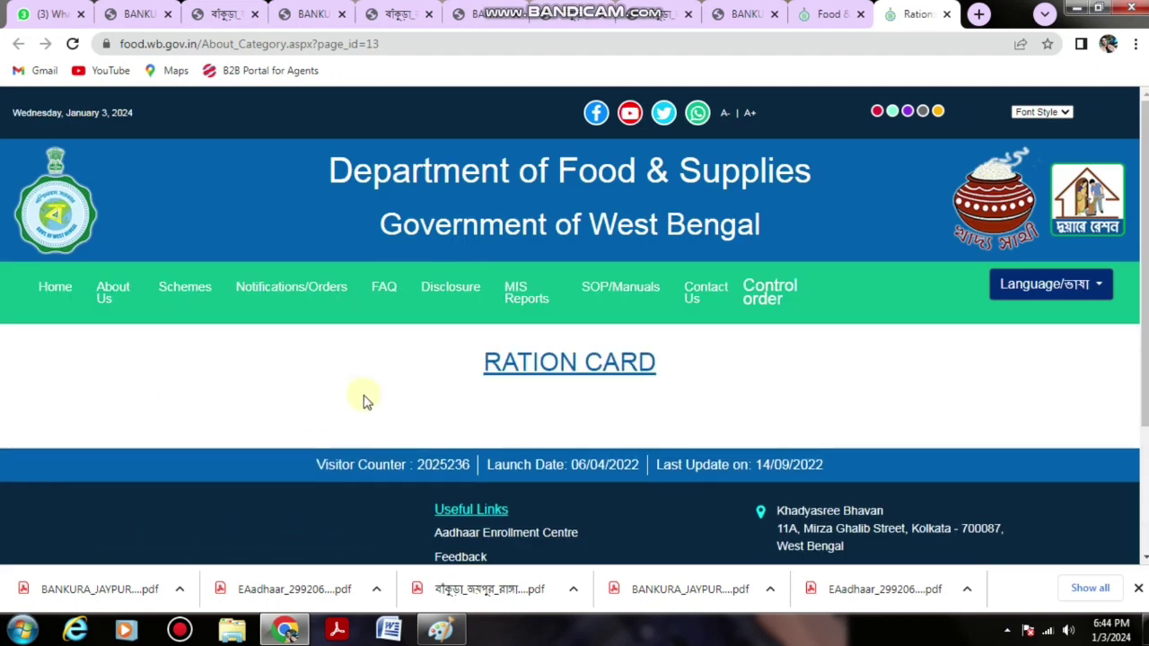
scroll(364, 402, "down", 1)
scroll(364, 399, "down", 1)
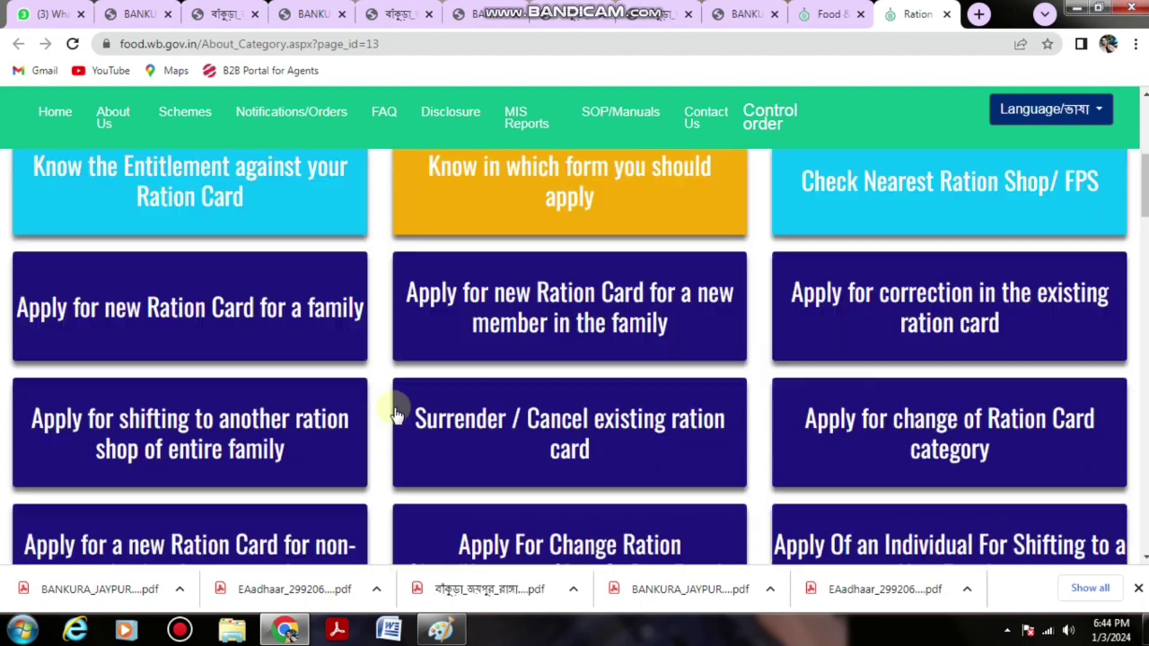
scroll(400, 409, "down", 3)
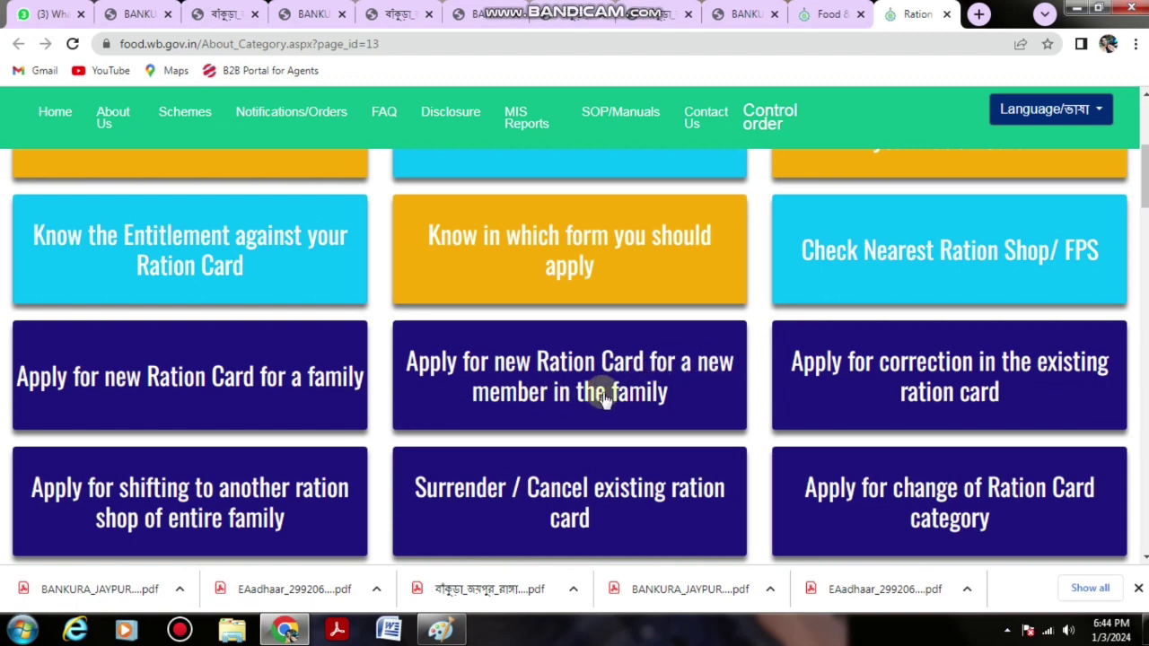
Choose 'Apply for new Ration Card for a new member in the family' and request an OTP for the applicant's mobile number
left_click(571, 370)
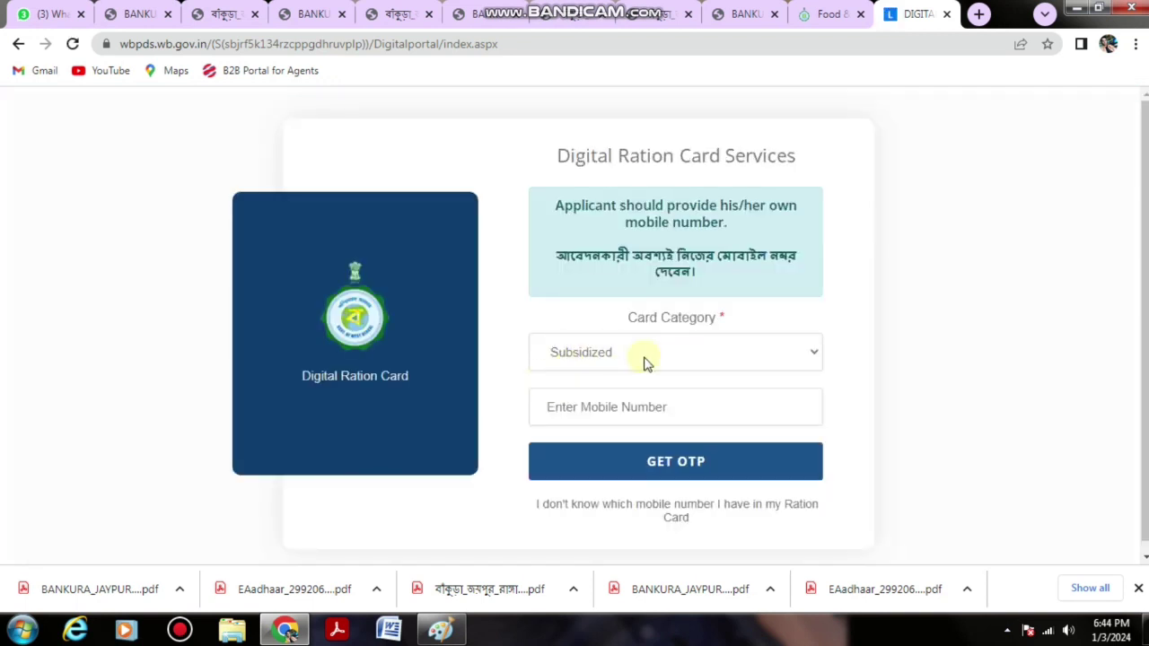
left_click(569, 411)
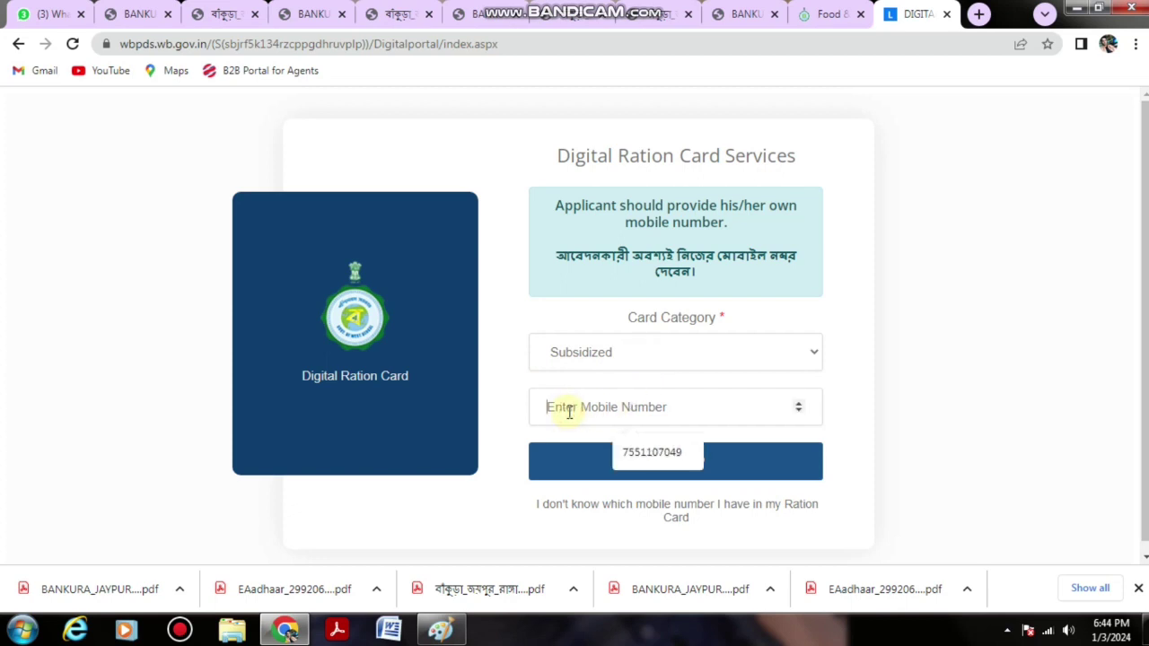
type("83")
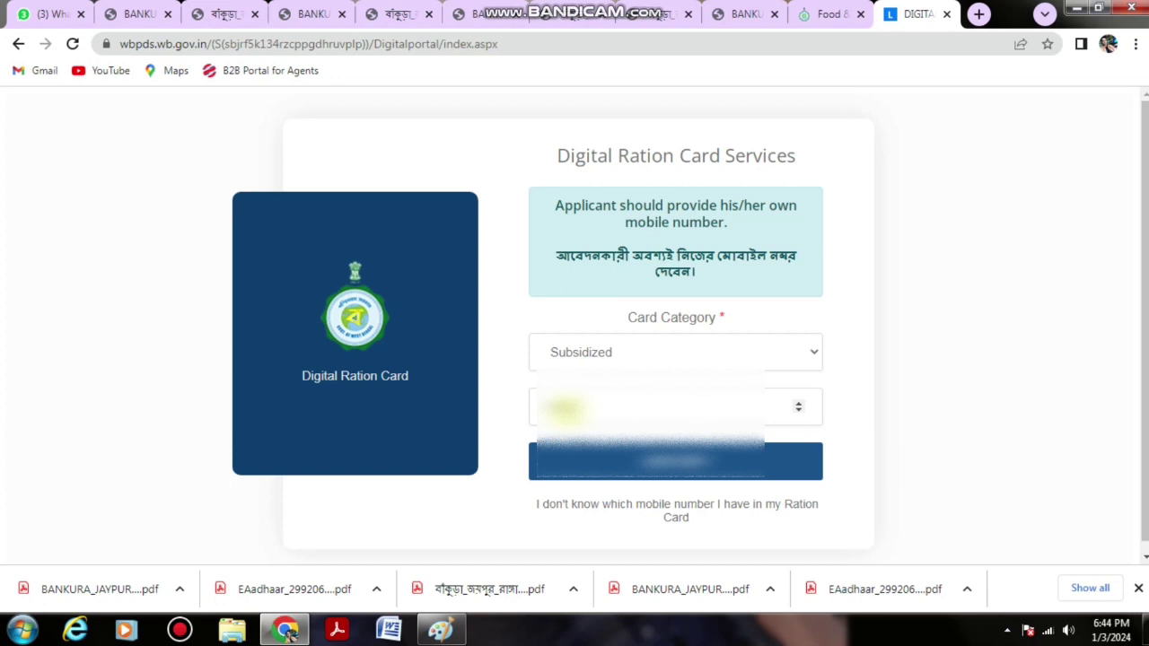
type("5")
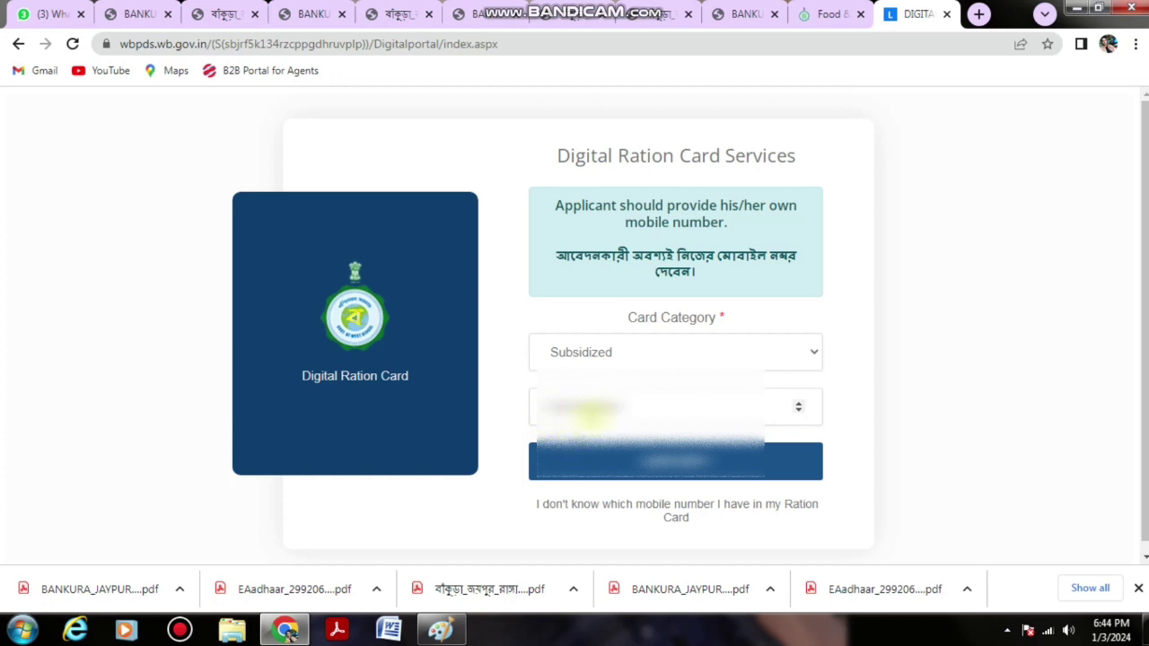
left_click(667, 461)
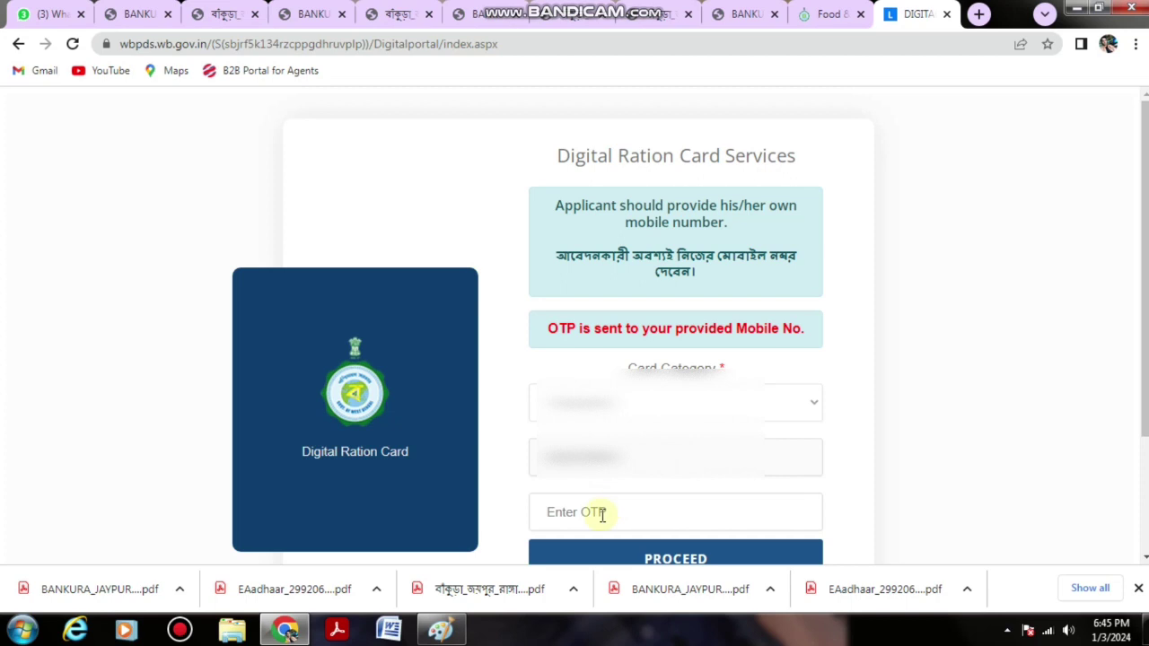
Enter the received OTP and proceed to sign in
left_click(601, 514)
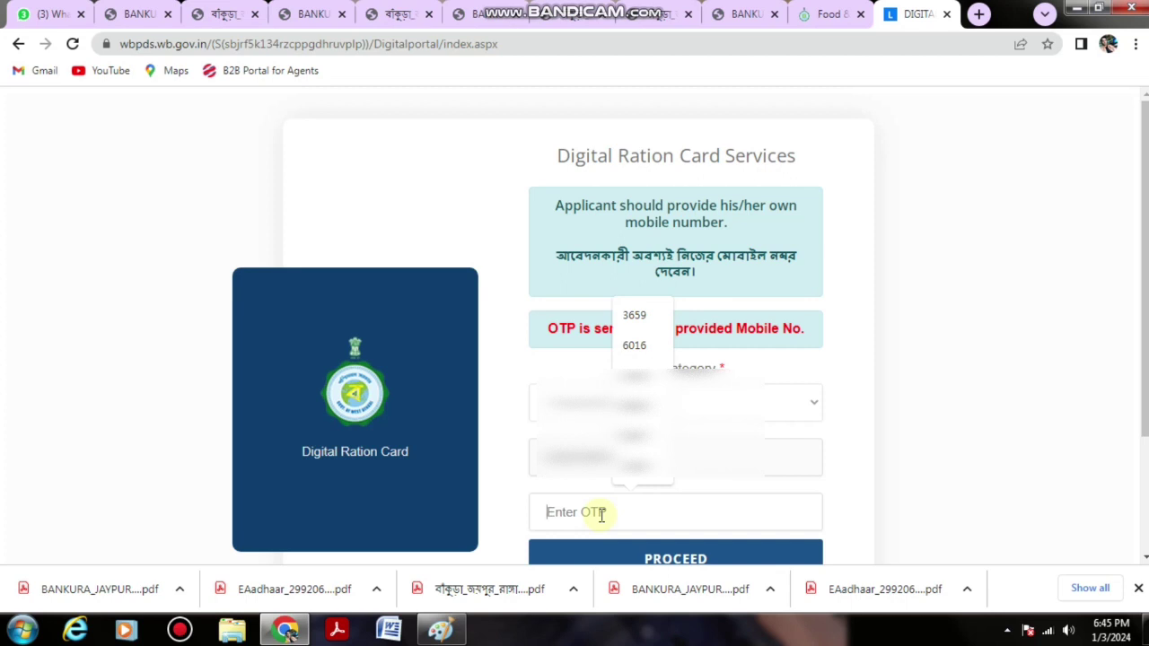
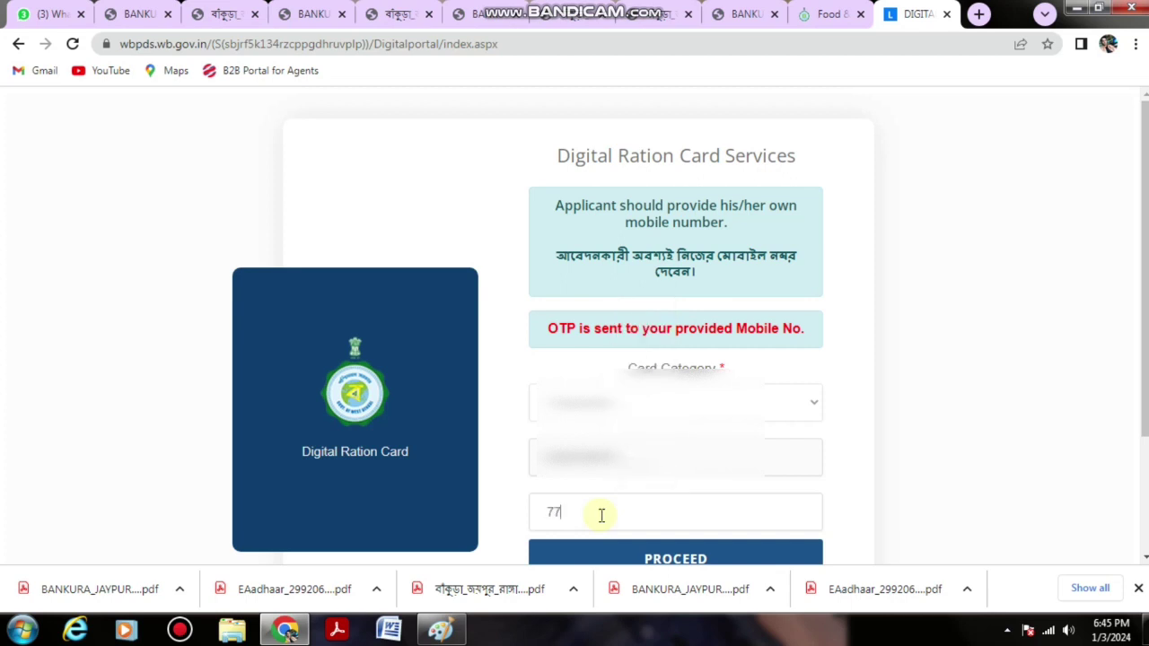
scroll(629, 520, "down", 1)
left_click(632, 482)
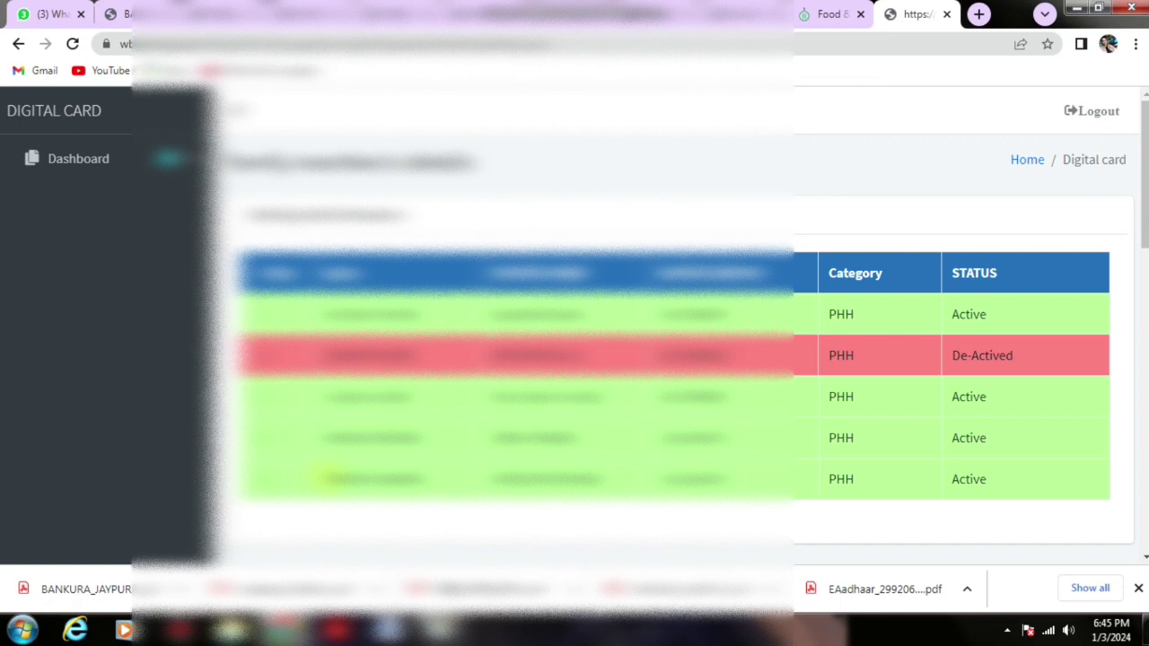
Scroll past the family members table to the Apply For FORM-4 to FORM-8 cards
scroll(329, 474, "down", 1)
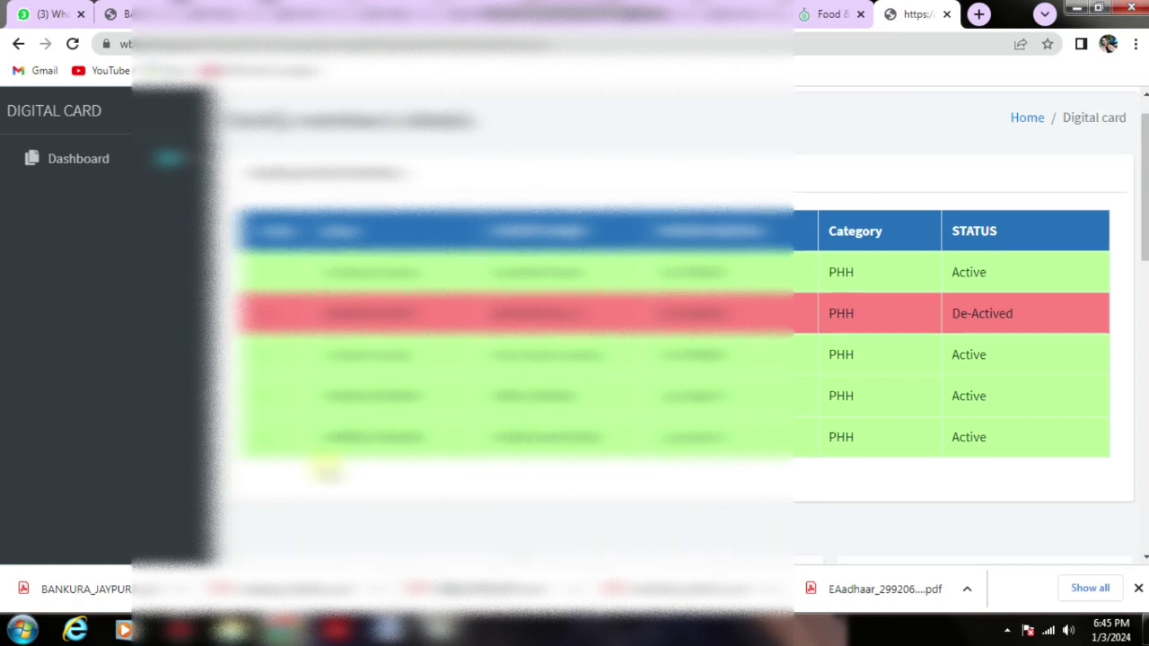
scroll(323, 482, "down", 1)
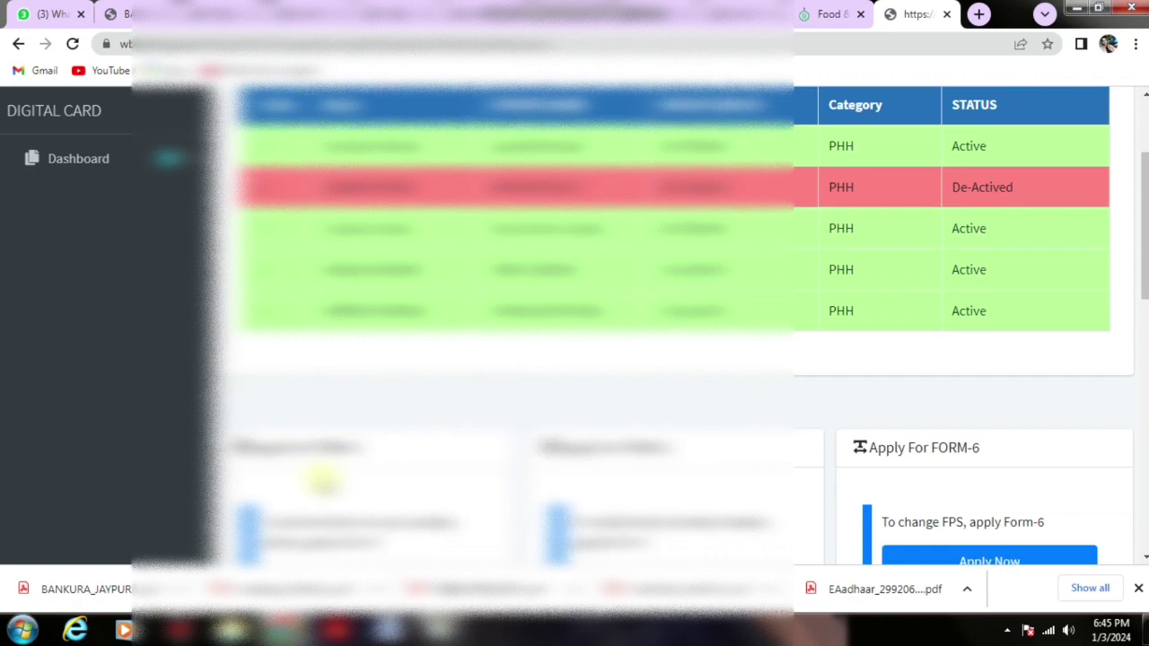
scroll(323, 482, "down", 2)
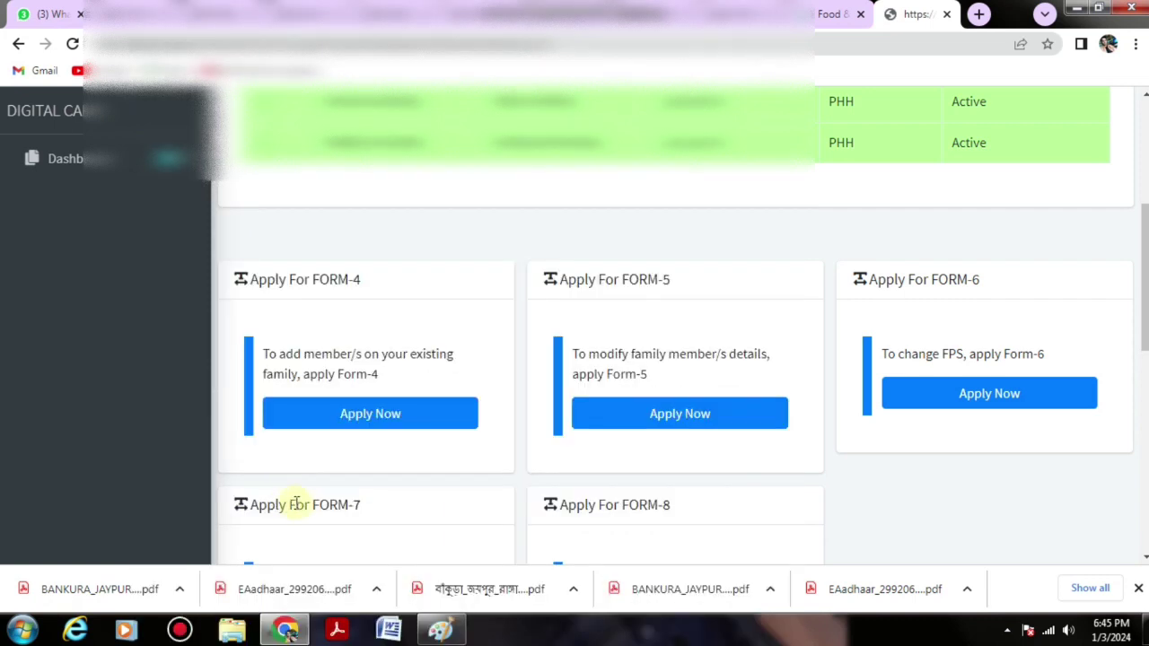
scroll(299, 505, "down", 1)
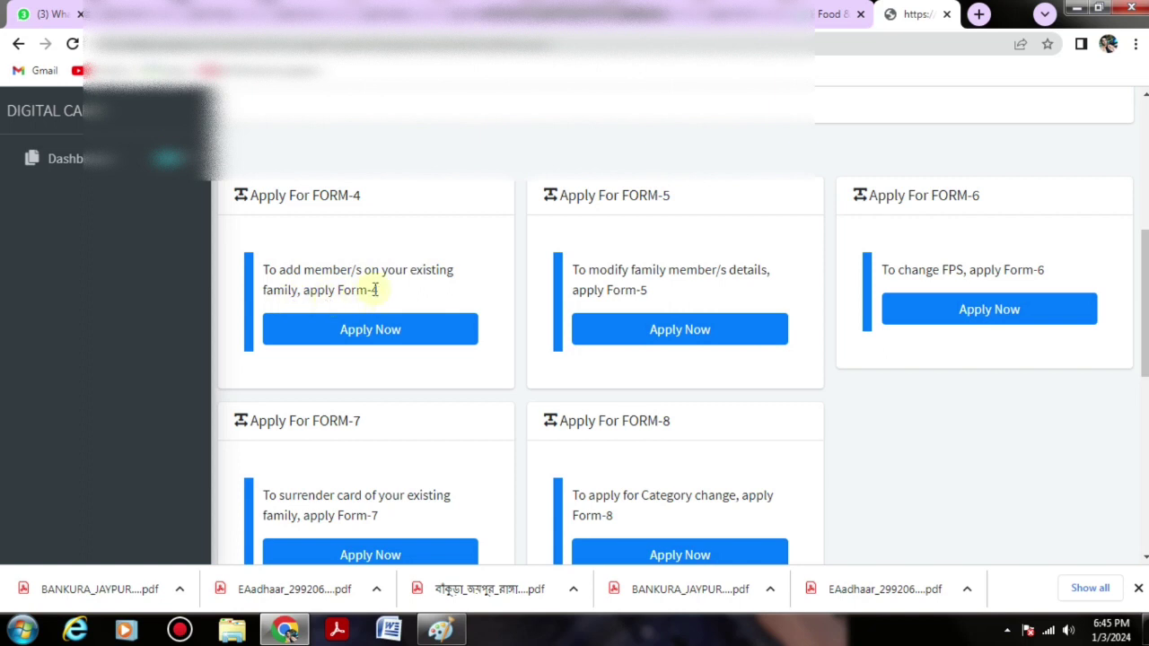
Apply under FORM-4, review the green and yellow notices and status table, then continue to add a member
left_click(369, 331)
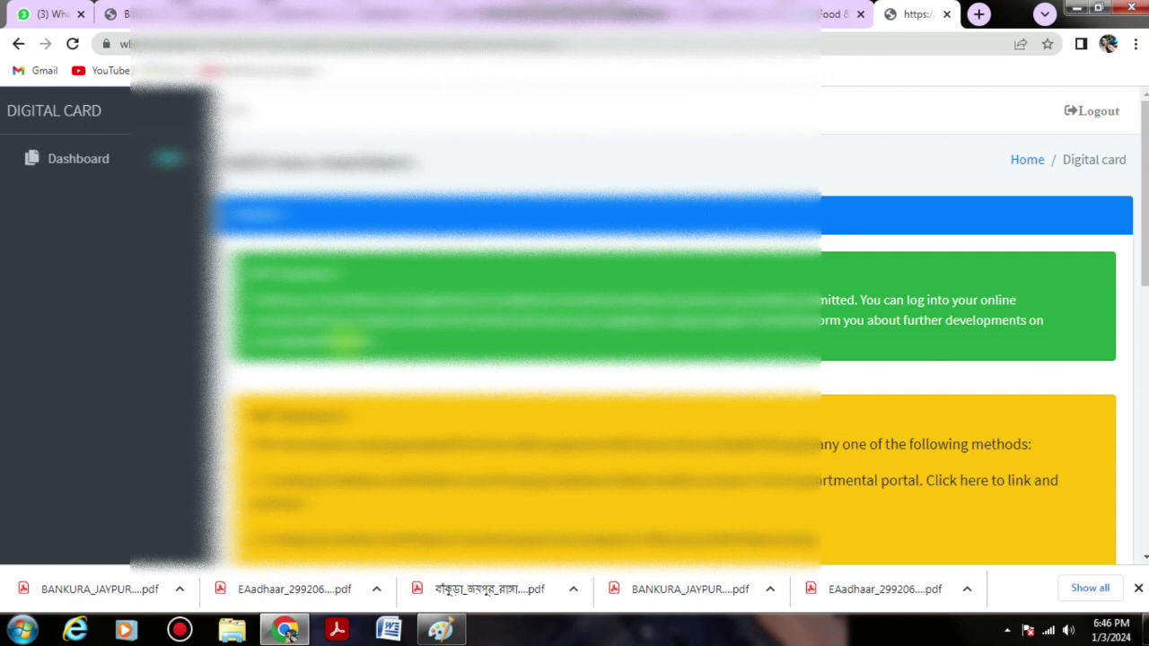
scroll(386, 395, "down", 5)
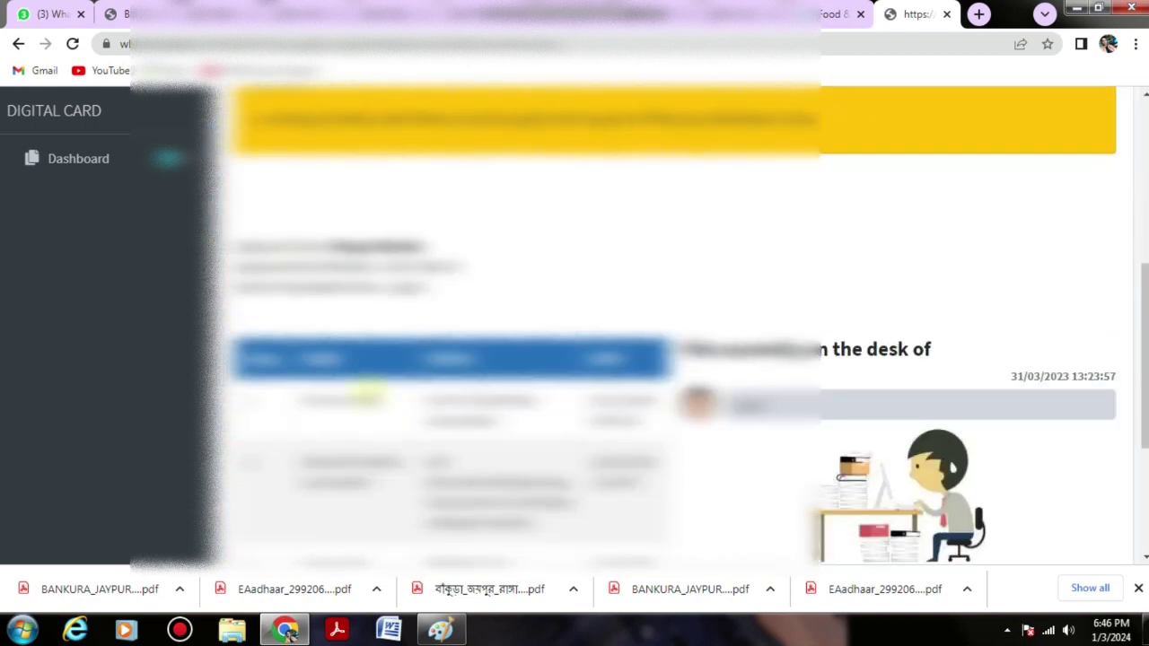
scroll(377, 408, "down", 2)
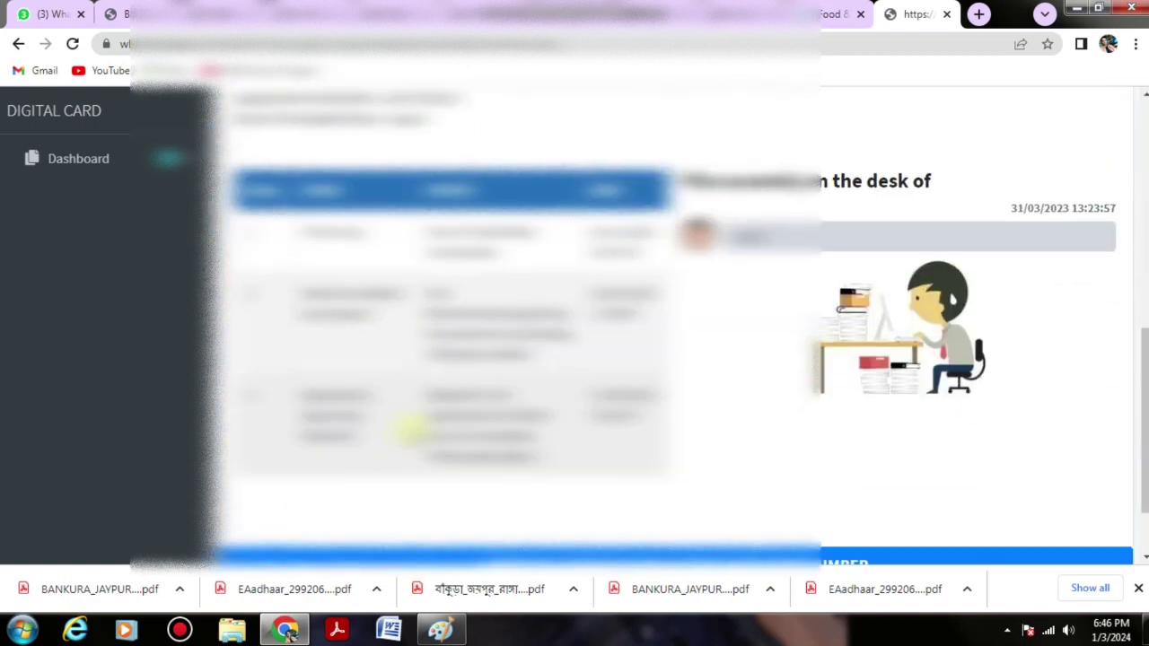
scroll(413, 426, "down", 1)
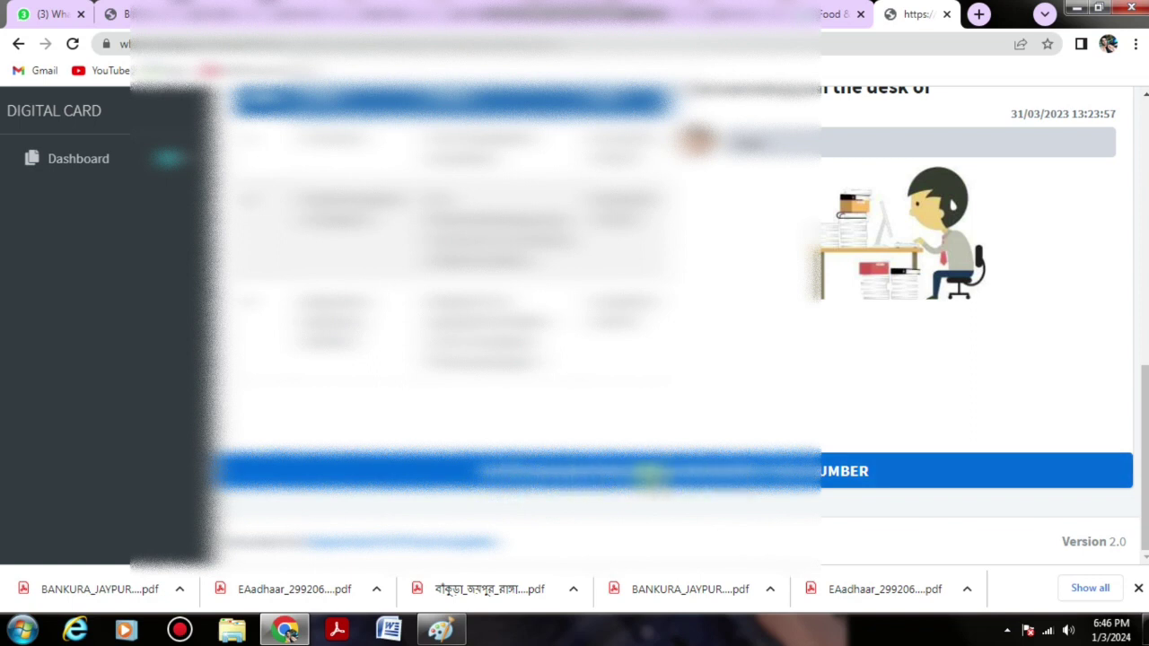
left_click(622, 471)
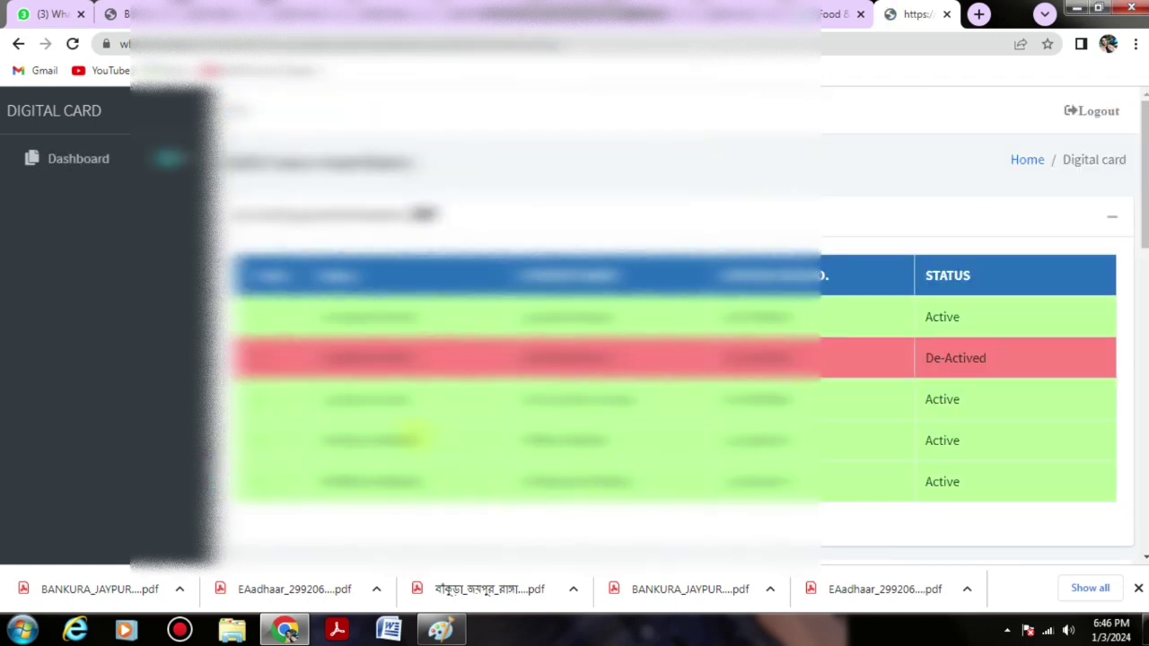
Edit the applicant's Address and PIN Code fields on the new-member form
scroll(404, 440, "down", 2)
scroll(378, 449, "down", 1)
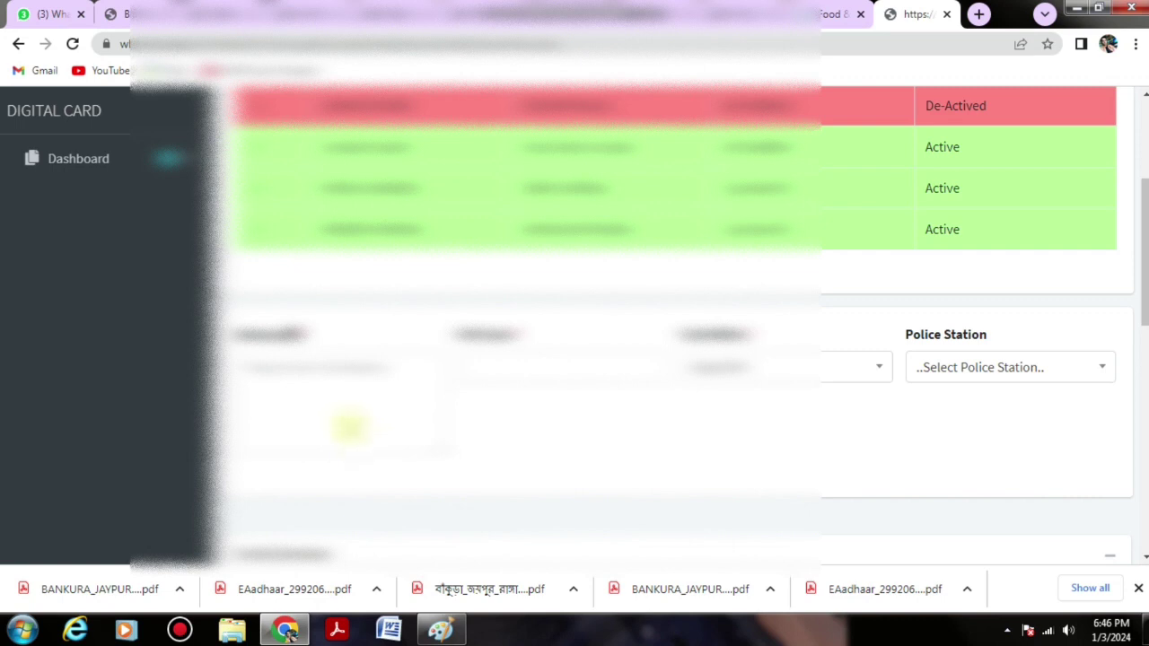
scroll(366, 444, "down", 3)
scroll(357, 429, "up", 1)
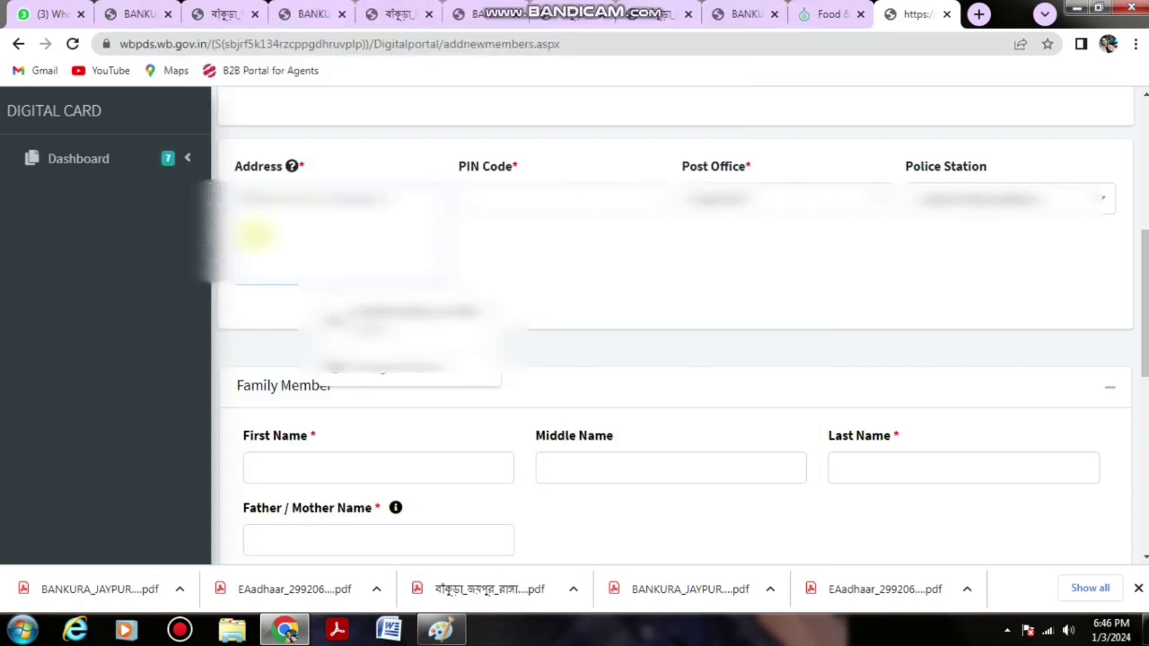
left_click_drag(255, 236, 374, 308)
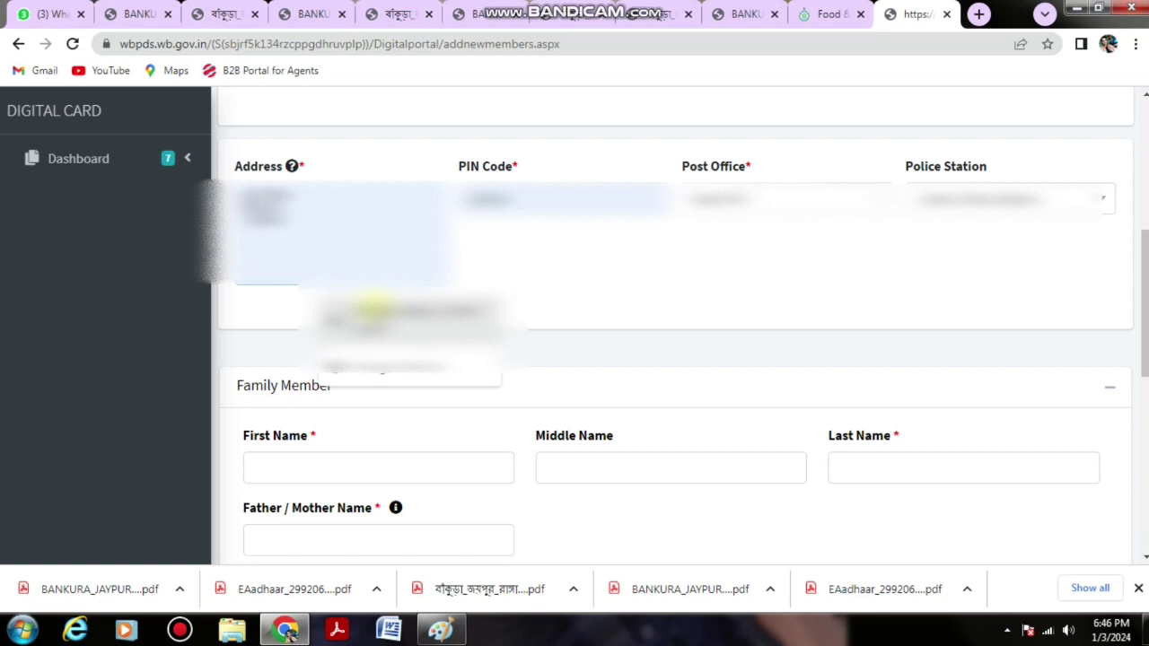
left_click(268, 201)
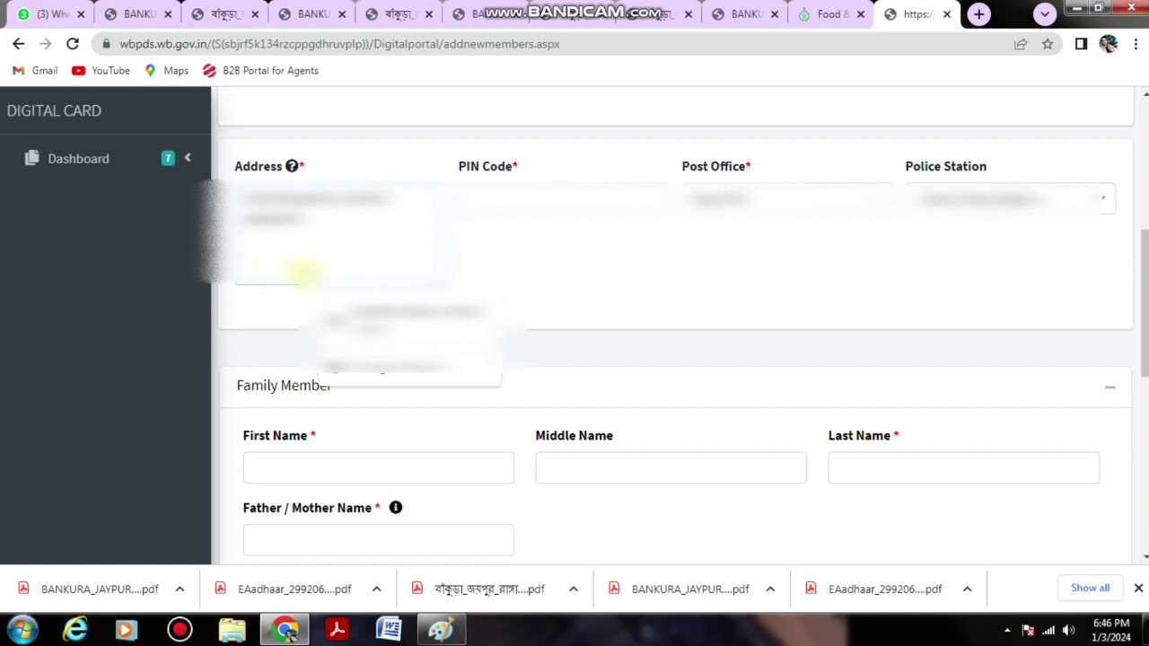
left_click(492, 210)
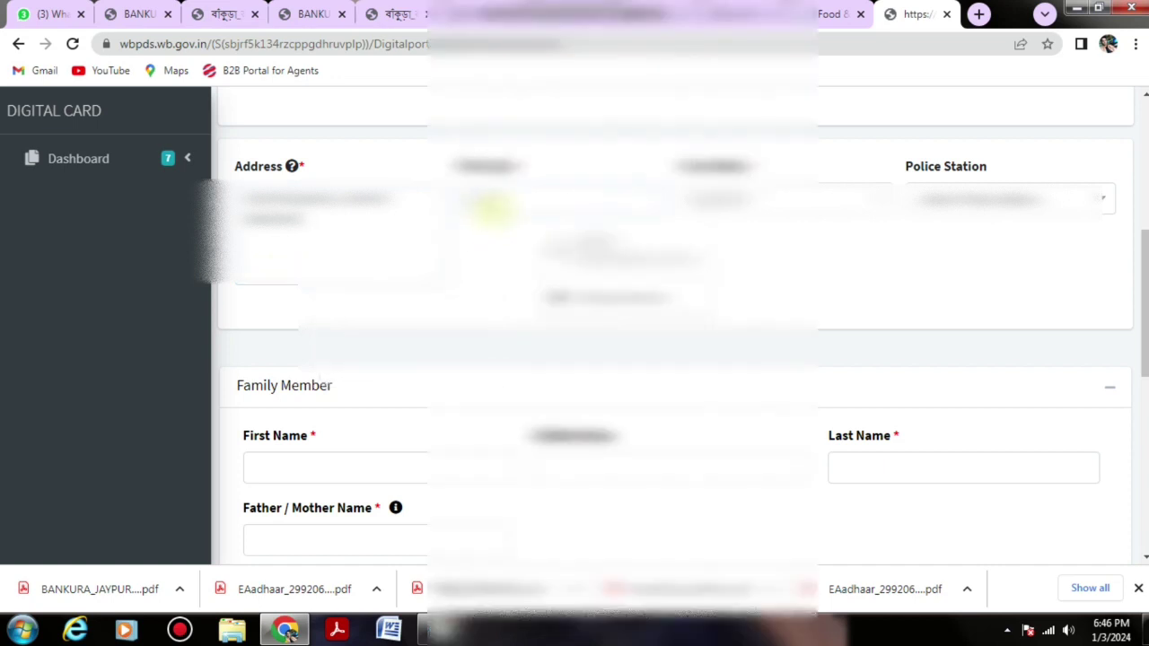
Choose the Post Office and the Police Station from their dropdown lists
left_click(741, 199)
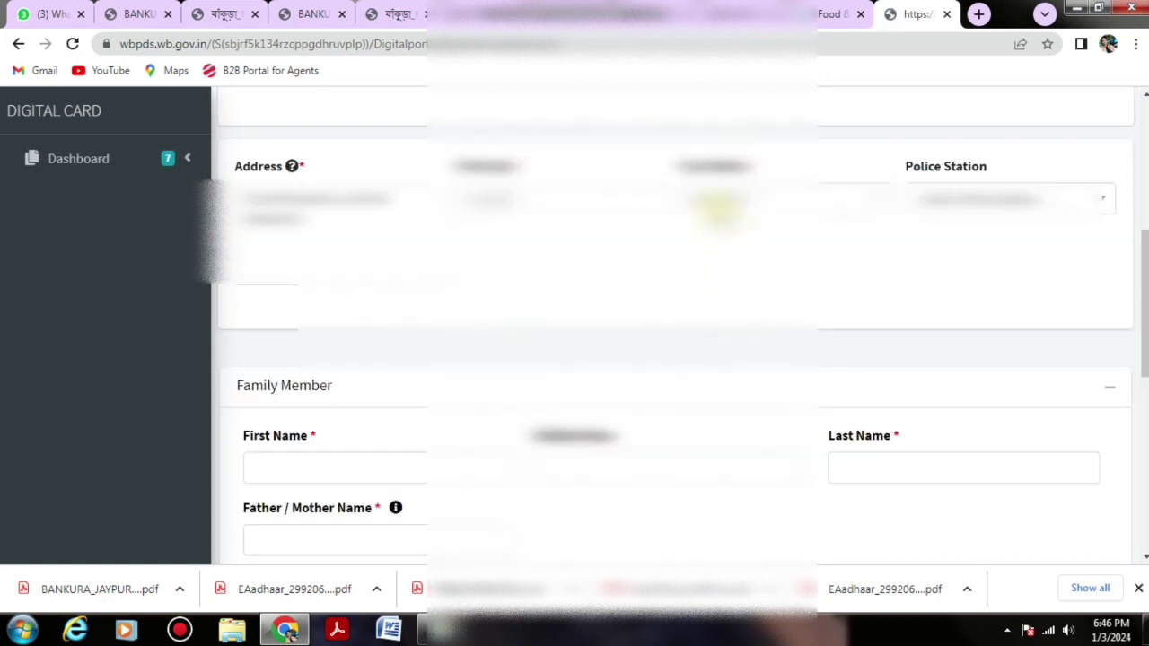
left_click(717, 211)
left_click(729, 326)
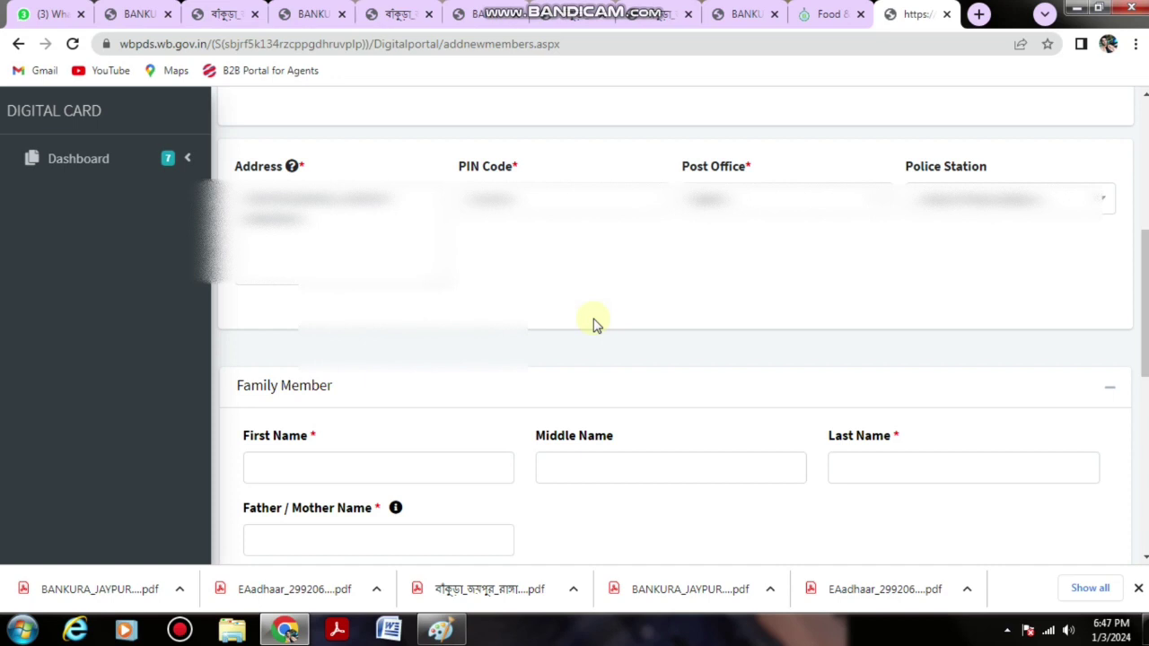
left_click(951, 201)
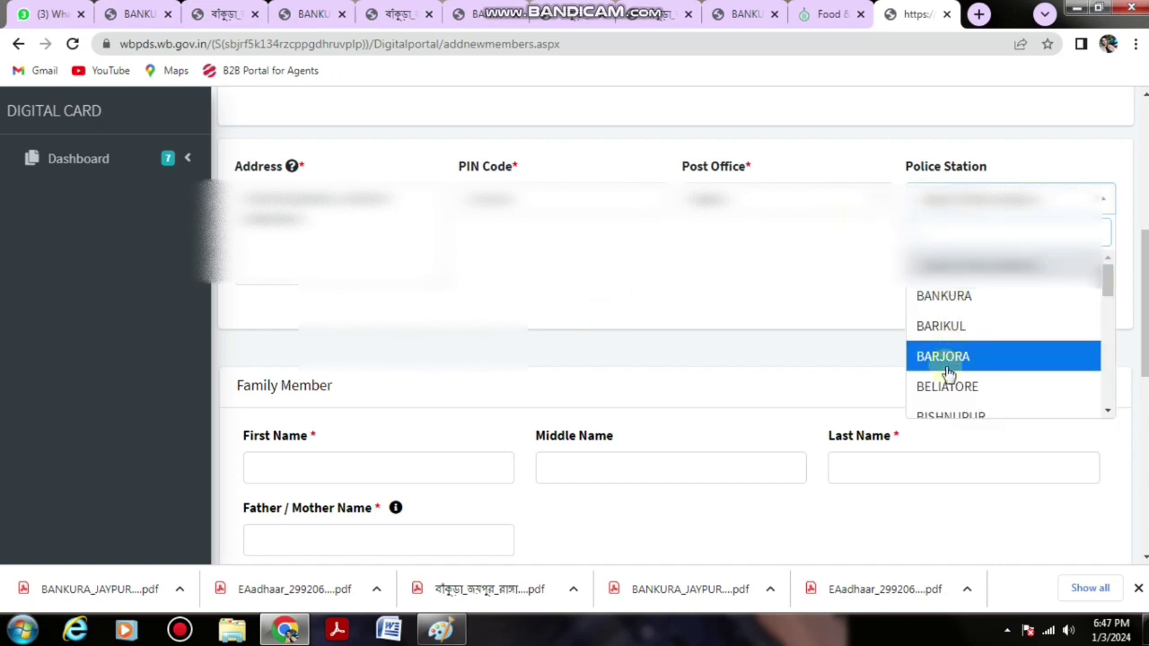
scroll(947, 370, "down", 1)
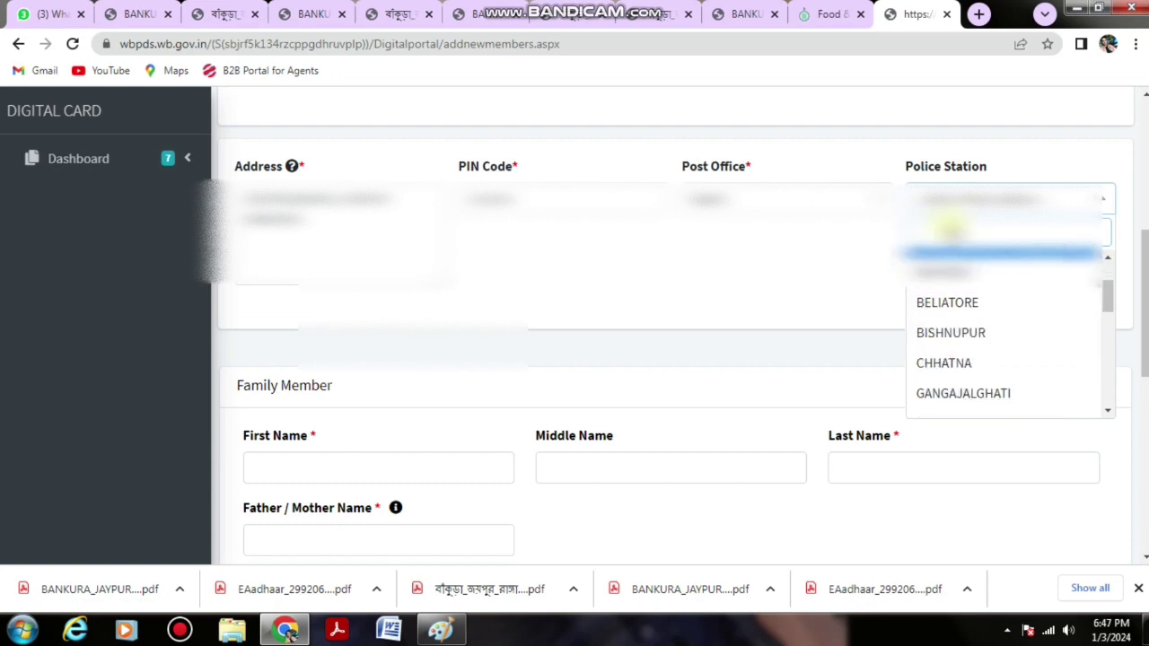
scroll(942, 343, "up", 1)
scroll(942, 351, "down", 2)
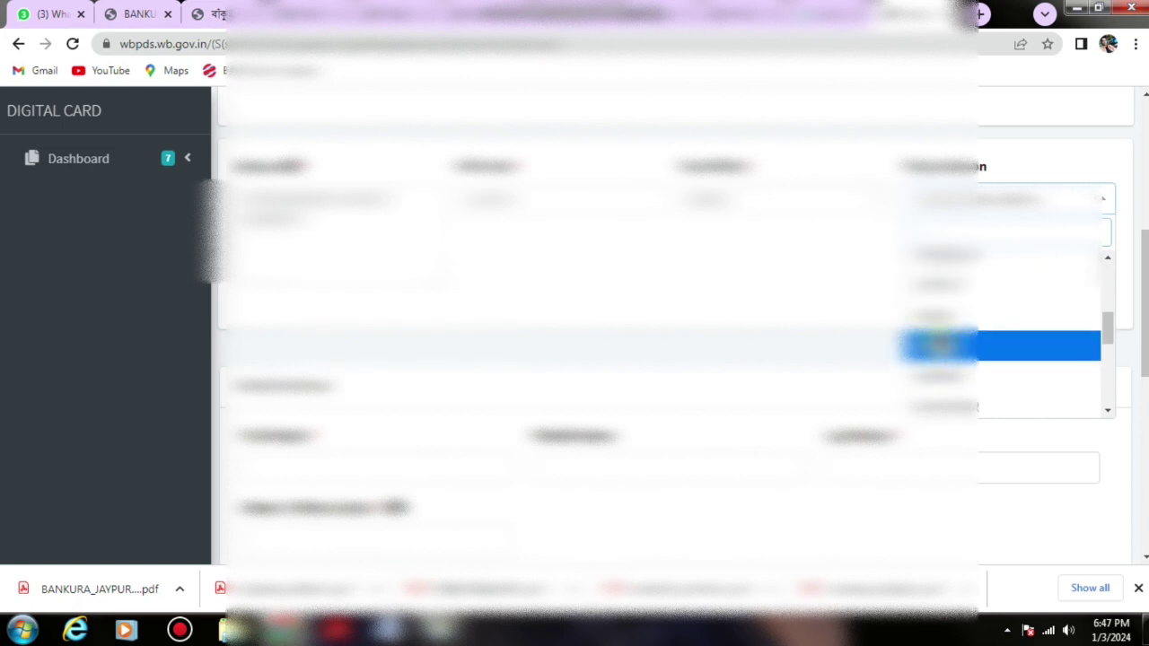
left_click(938, 344)
scroll(546, 333, "down", 3)
scroll(320, 248, "up", 3)
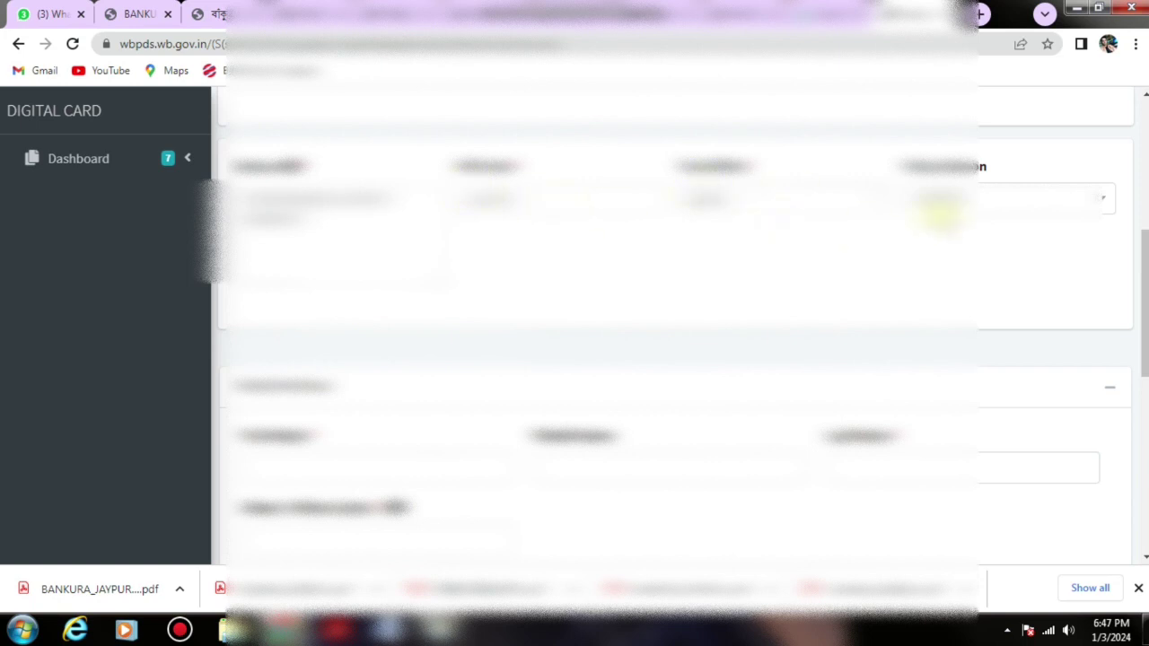
Fill in the new member's First Name and Last Name fields
scroll(382, 332, "down", 1)
scroll(377, 327, "down", 1)
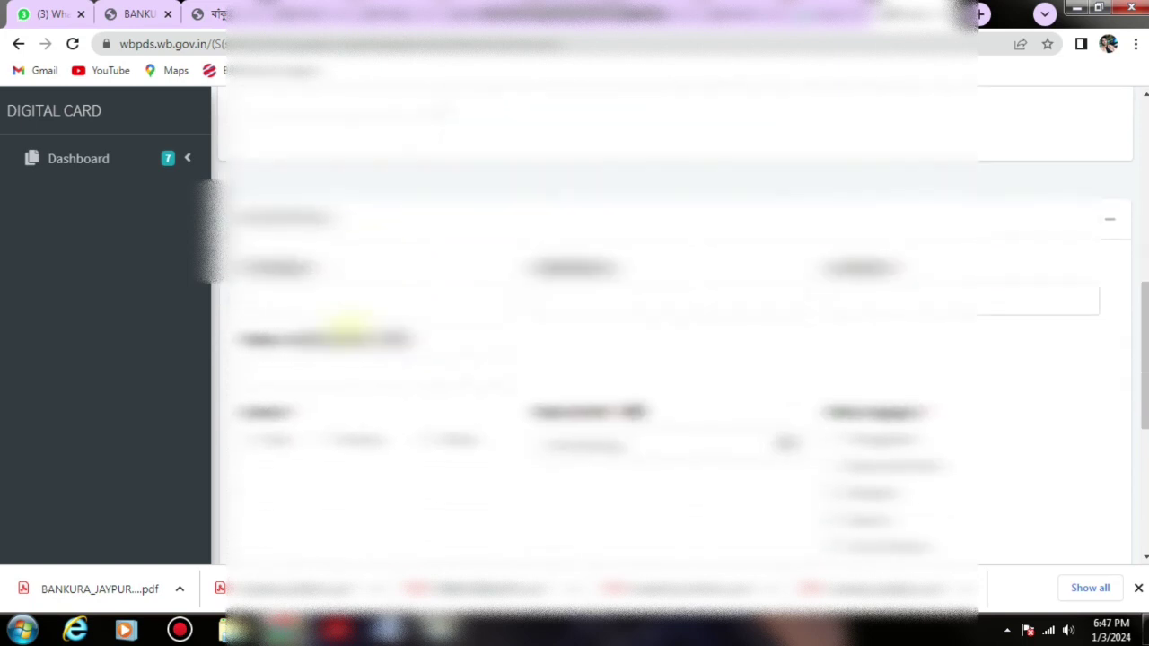
left_click(281, 301)
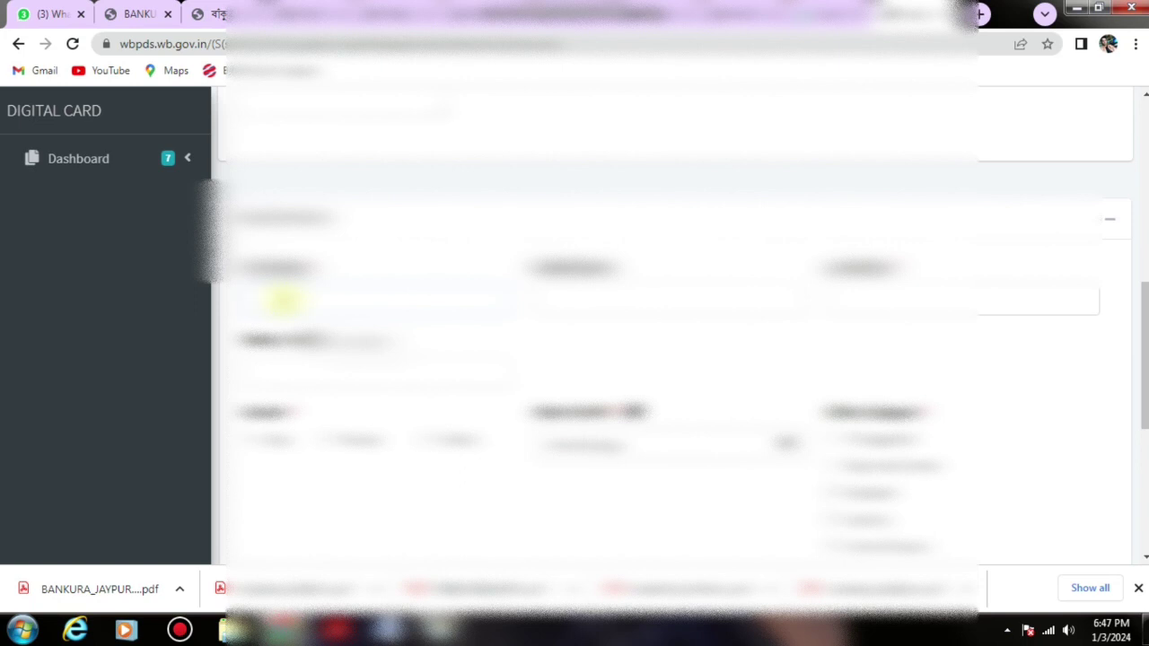
type("RU")
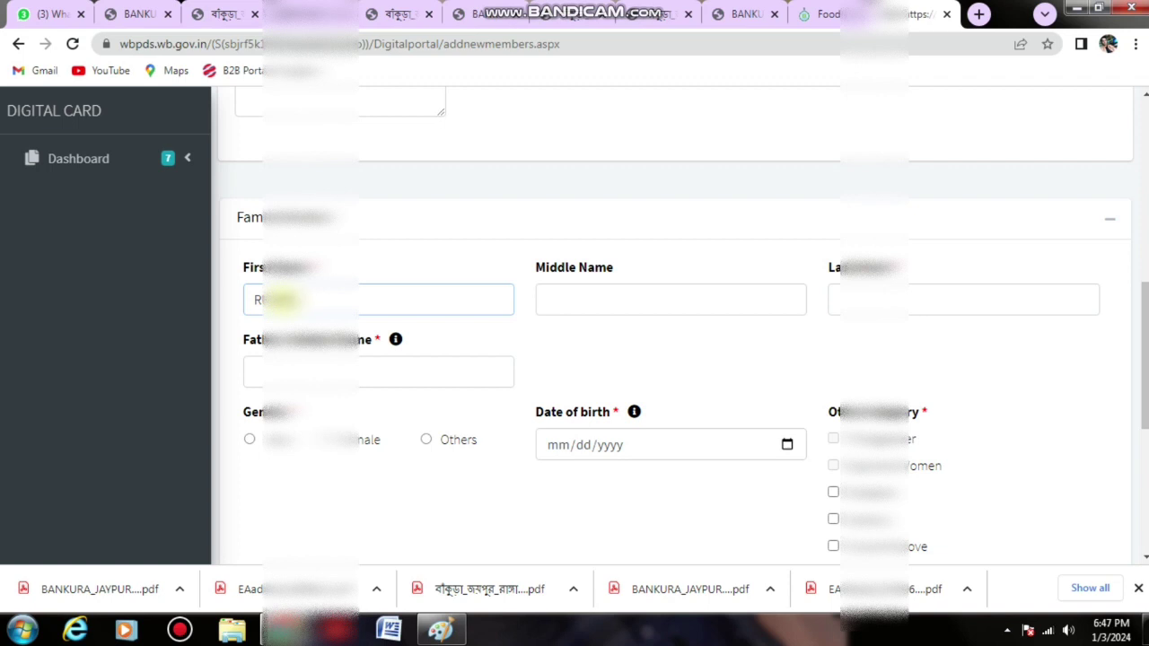
left_click(831, 299)
type("MONDAL")
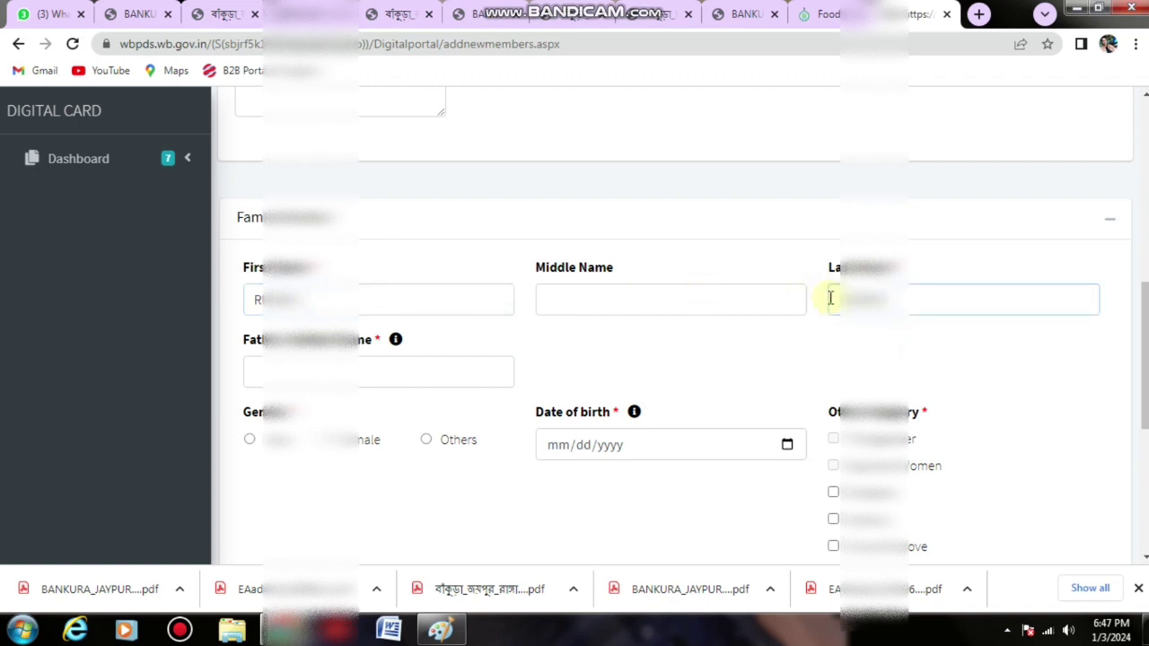
left_click(789, 329)
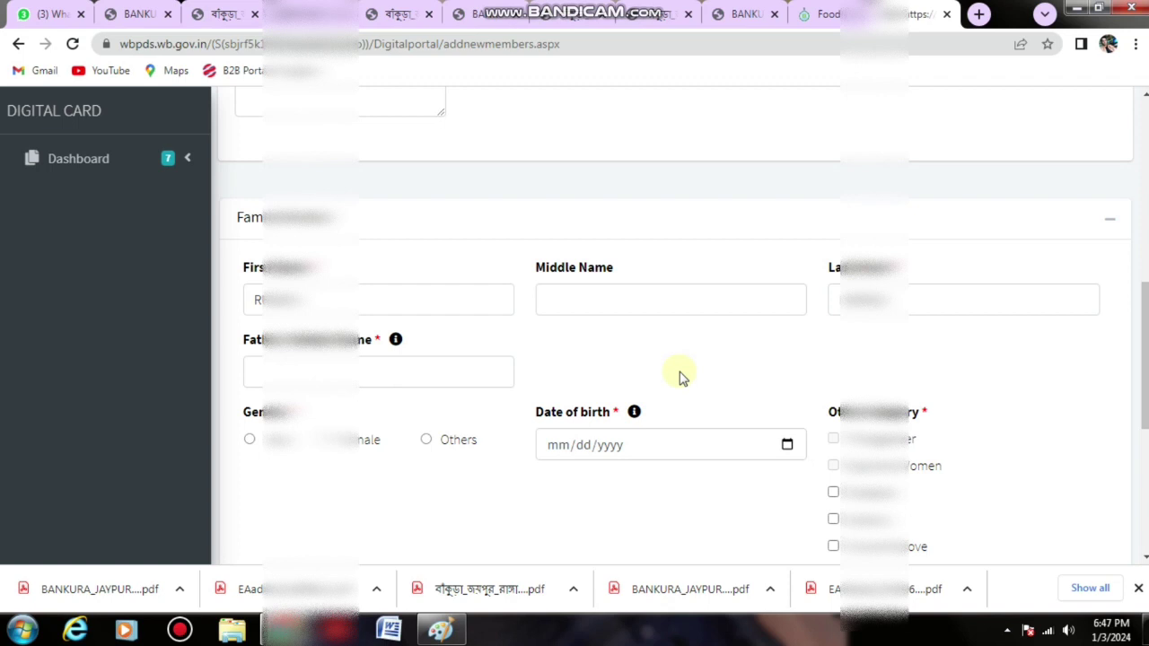
scroll(428, 392, "down", 1)
scroll(377, 386, "down", 1)
scroll(333, 380, "up", 1)
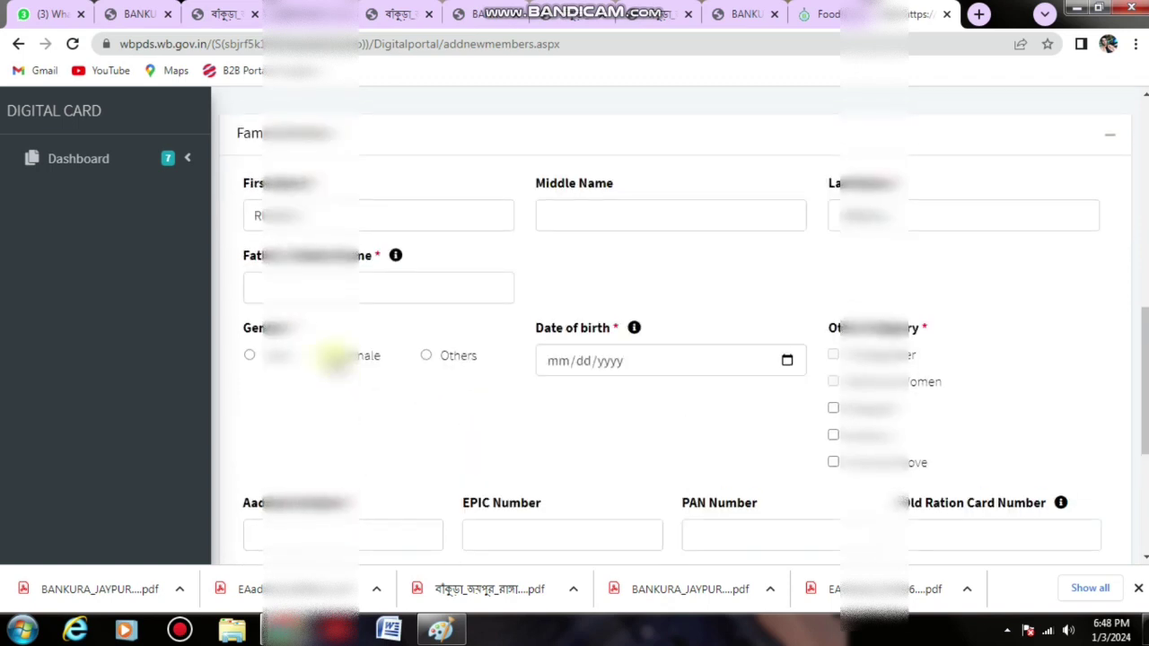
Enter the parent's full name in Father / Mother Name and select Female as gender
left_click(282, 292)
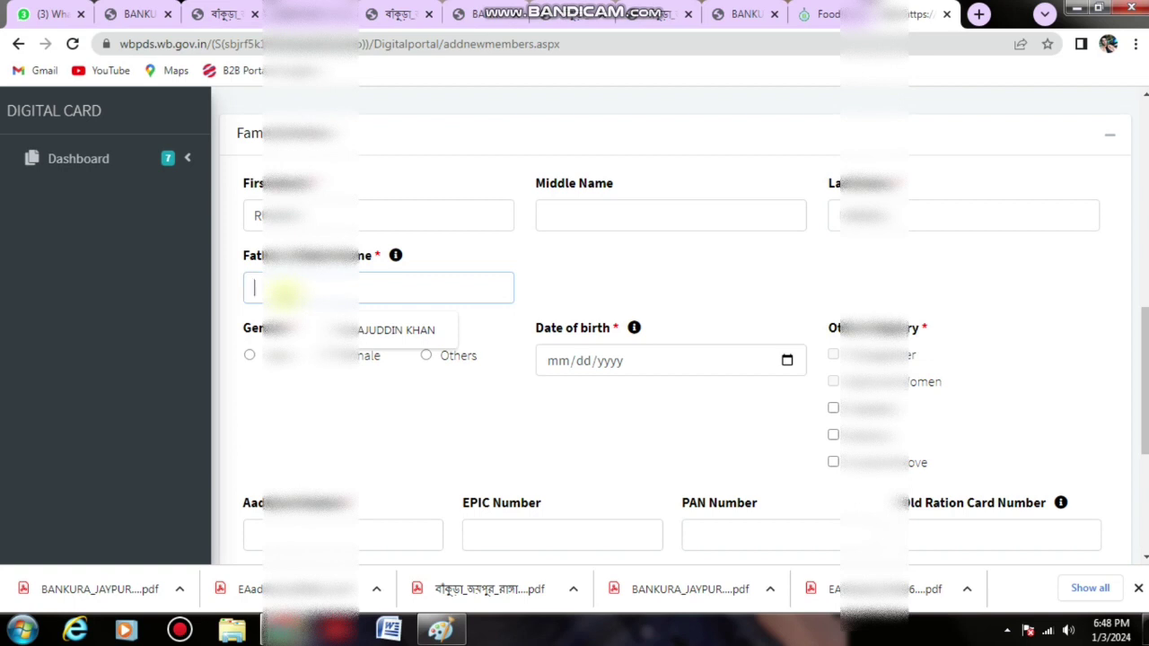
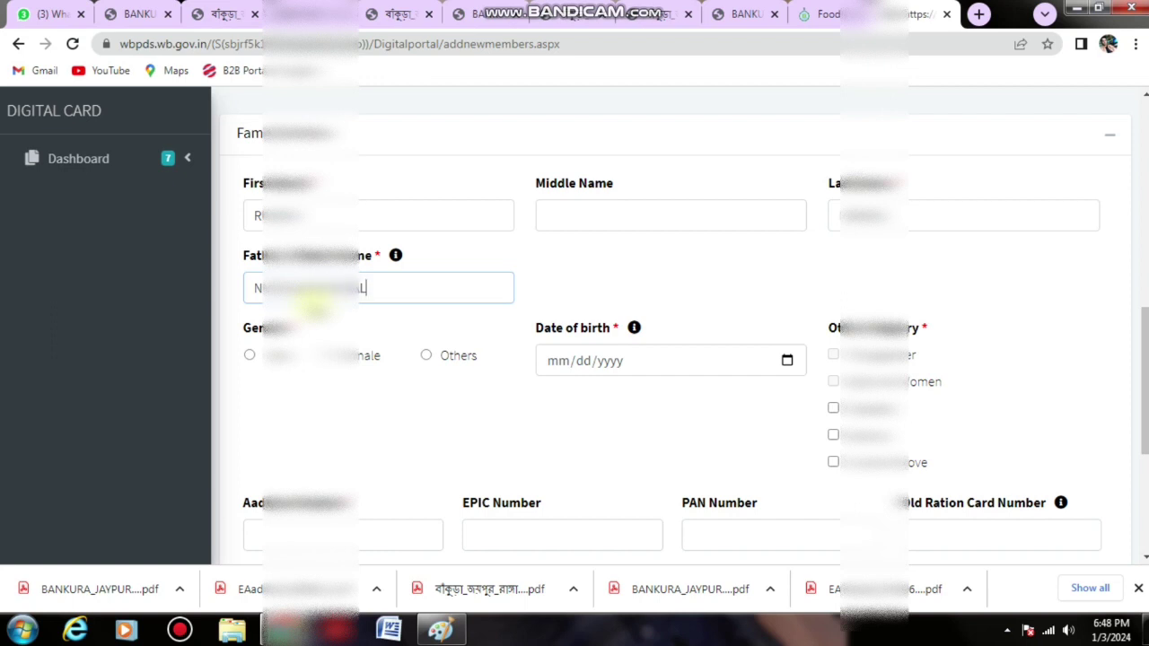
left_click(537, 307)
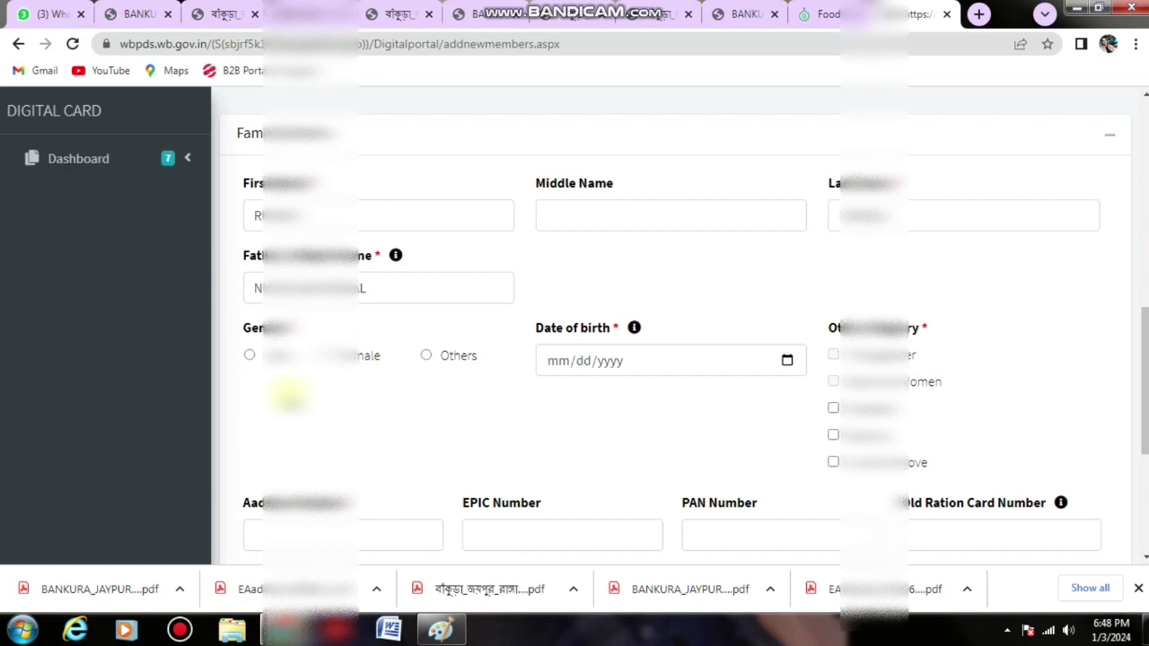
left_click(329, 357)
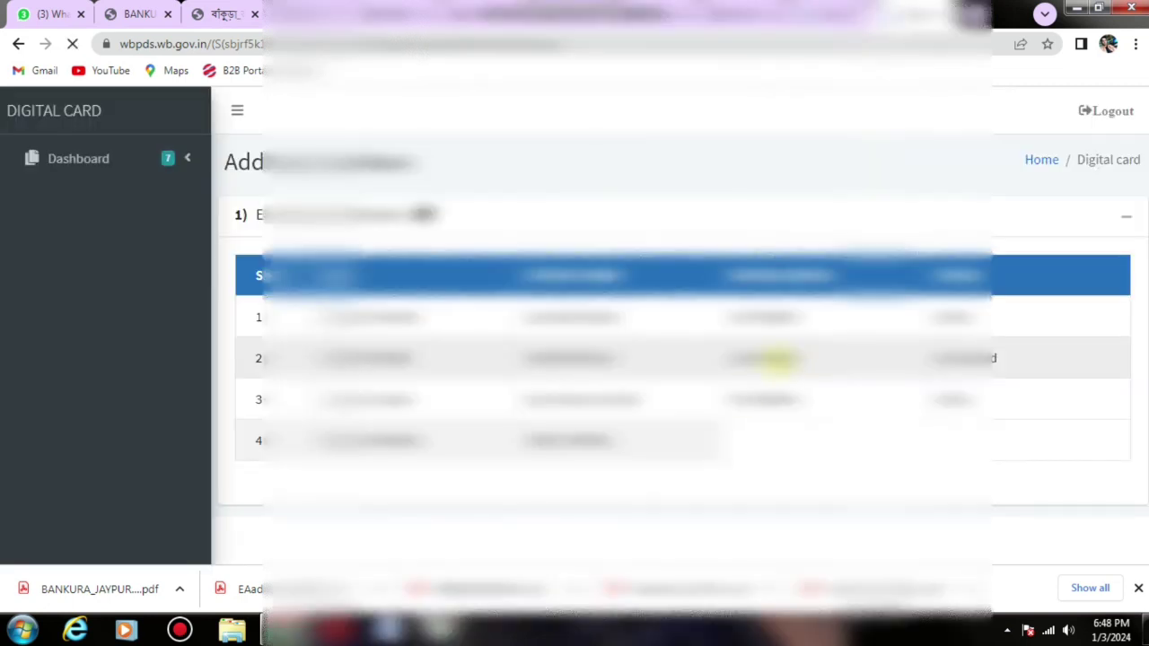
scroll(674, 446, "down", 10)
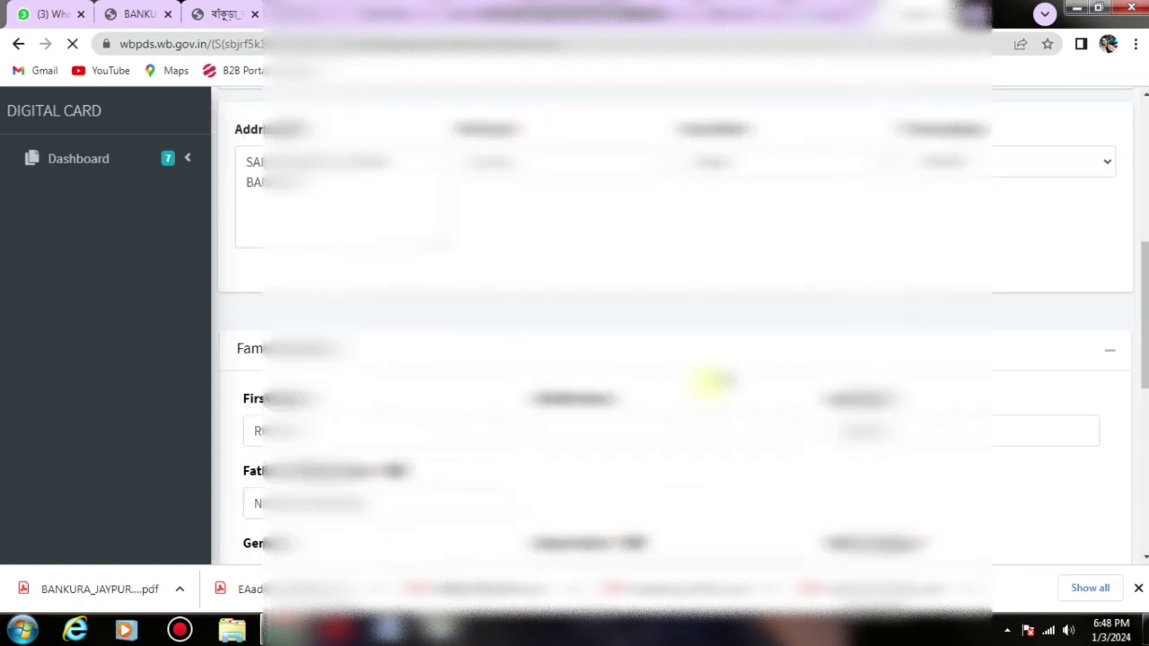
scroll(667, 411, "up", 1)
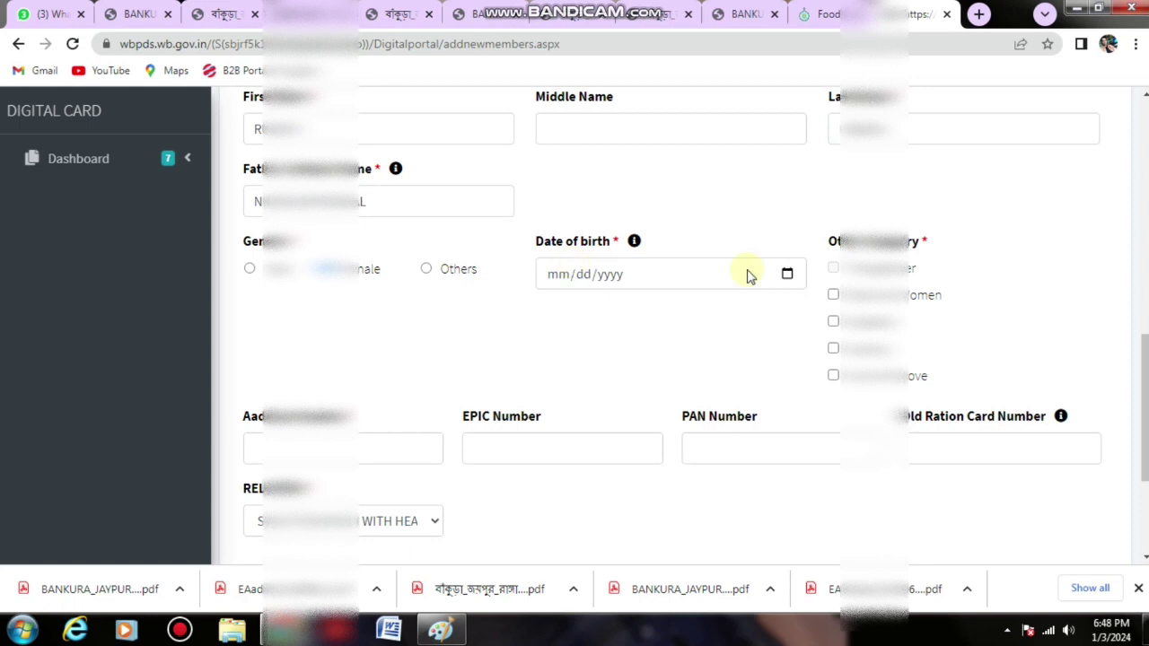
Pick a date of birth in April 2020 and tick None of Above under Other Category
left_click(786, 274)
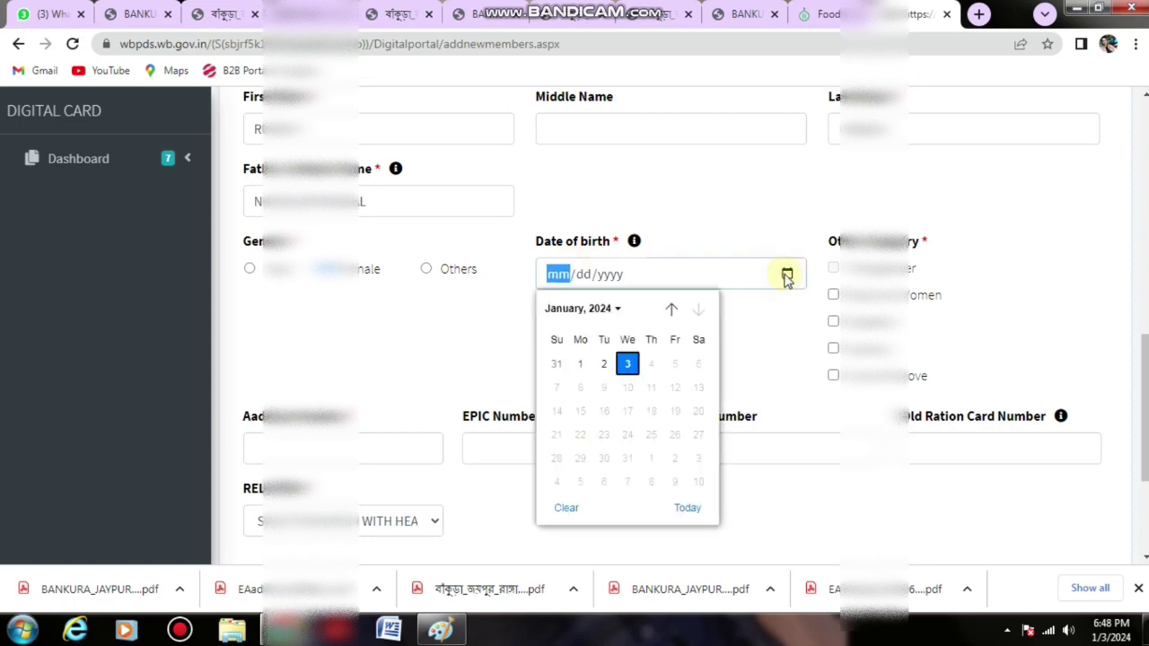
left_click(606, 310)
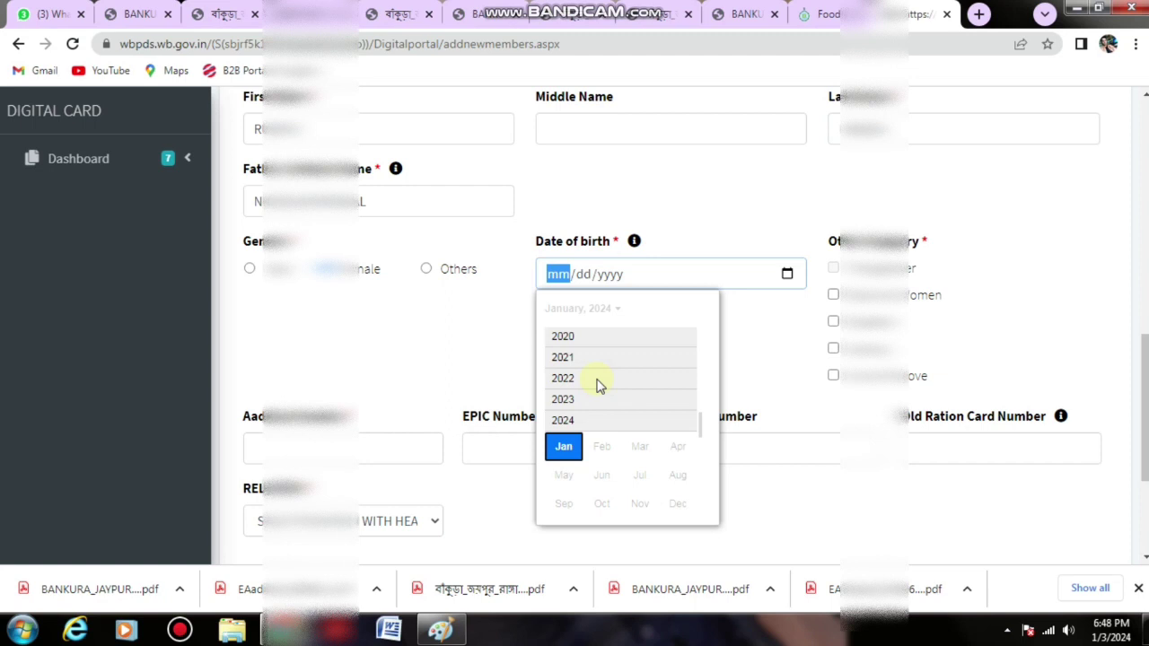
scroll(584, 385, "up", 2)
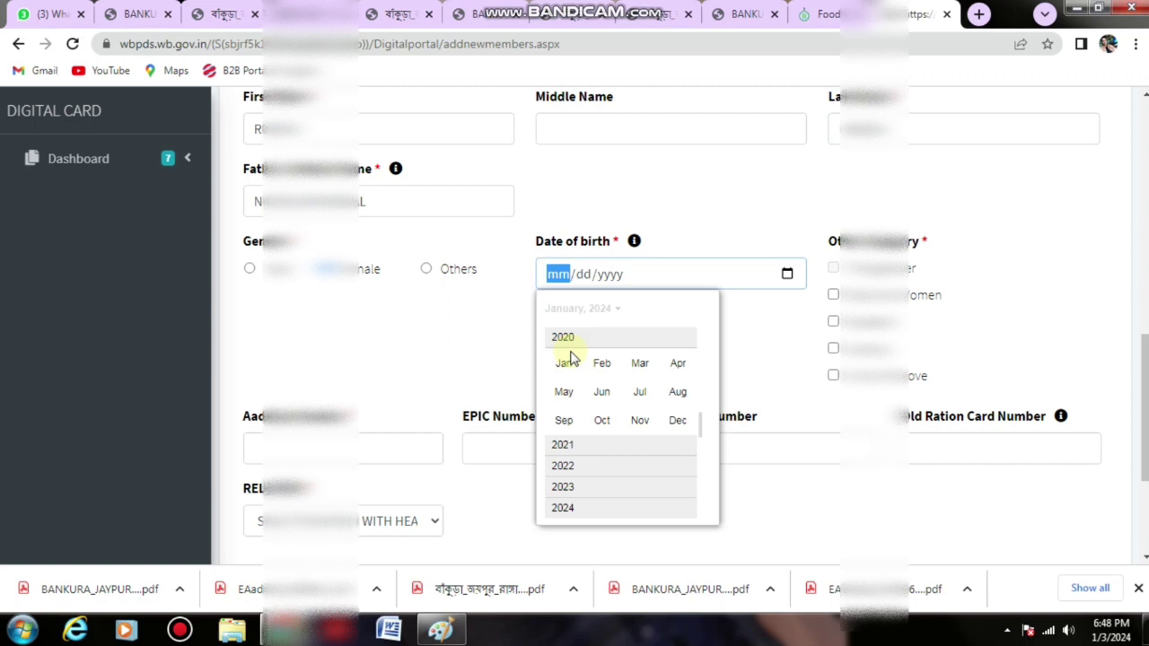
left_click(684, 368)
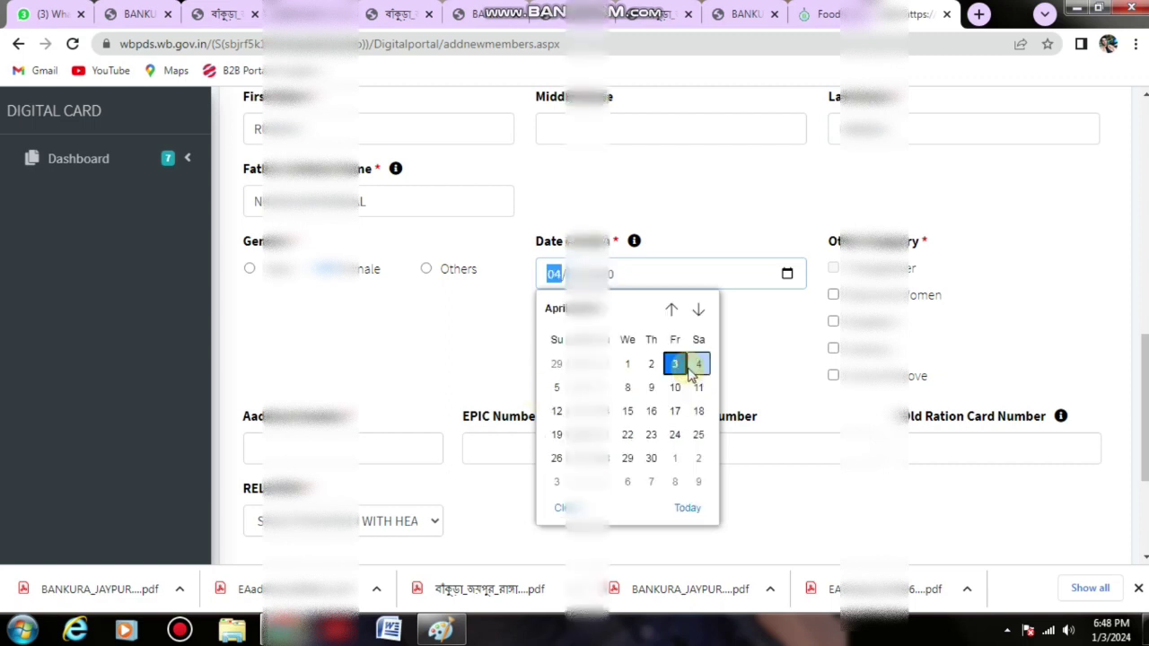
left_click(606, 391)
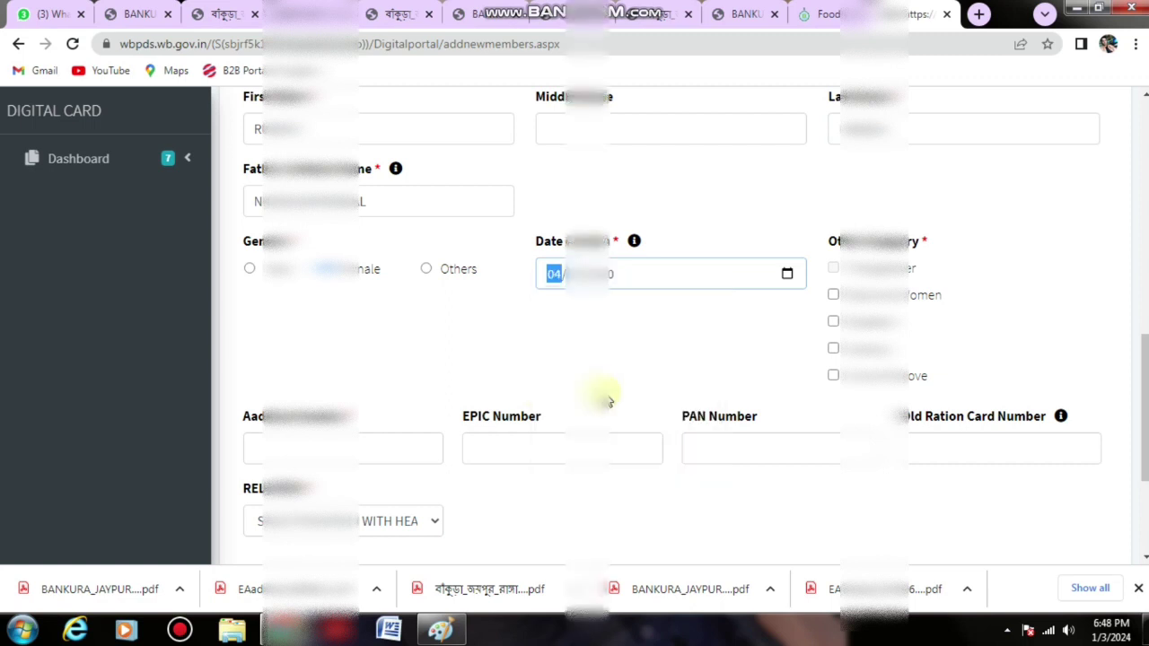
left_click(635, 351)
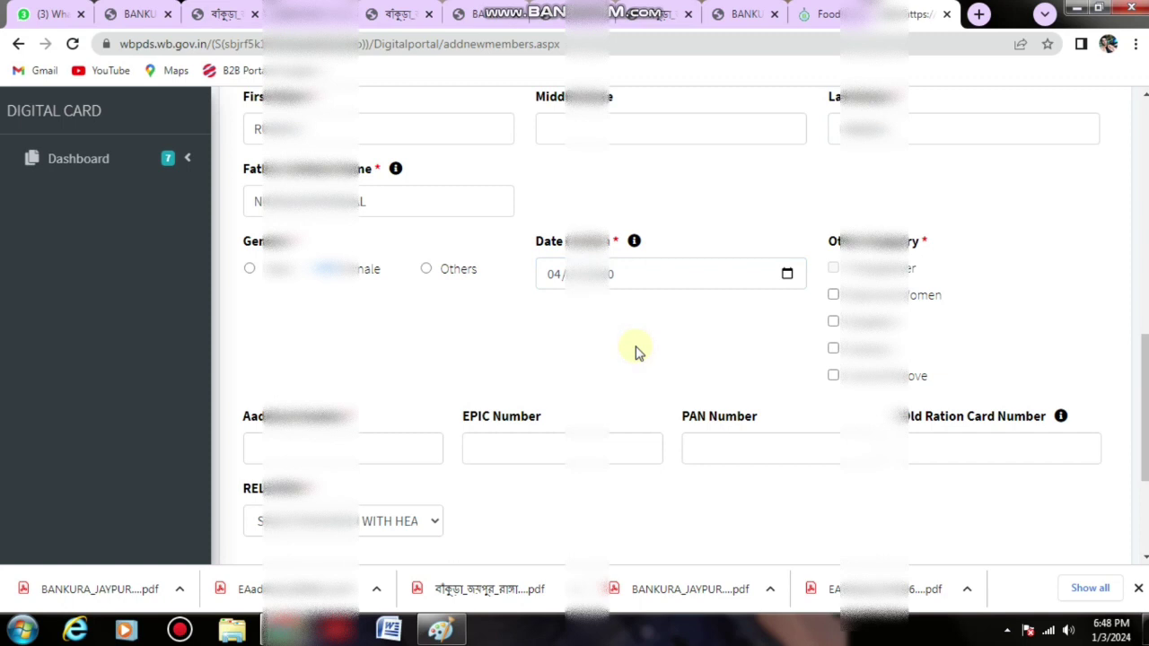
left_click(833, 376)
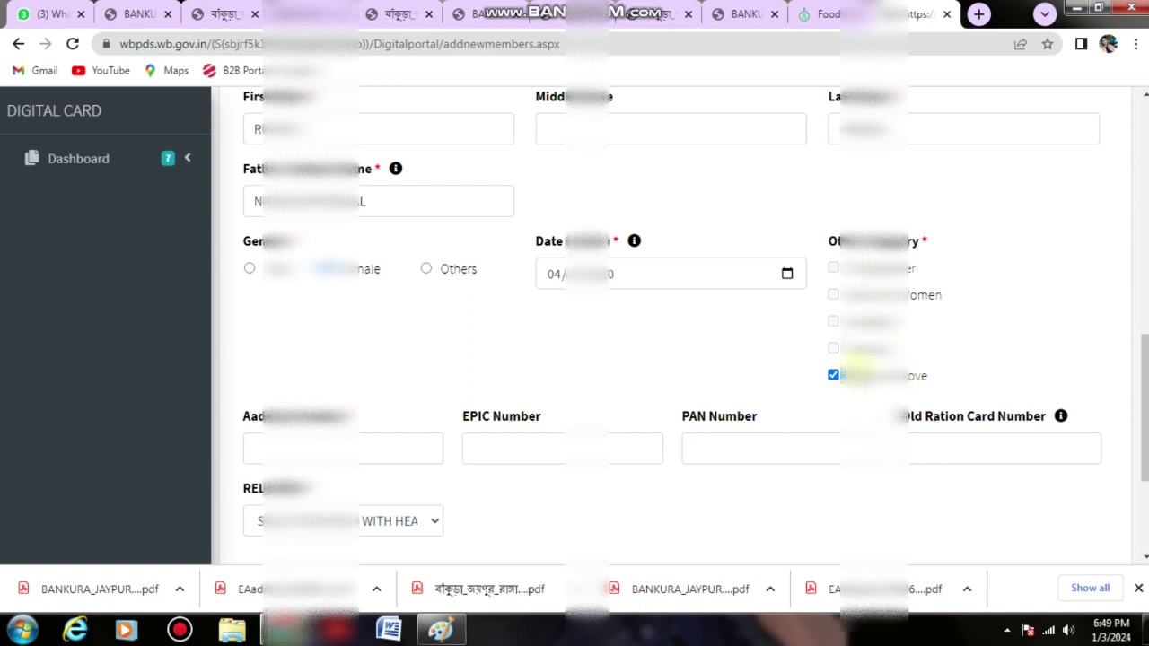
Type the member's Aadhaar number into the Aadhaar Number field
scroll(377, 369, "down", 1)
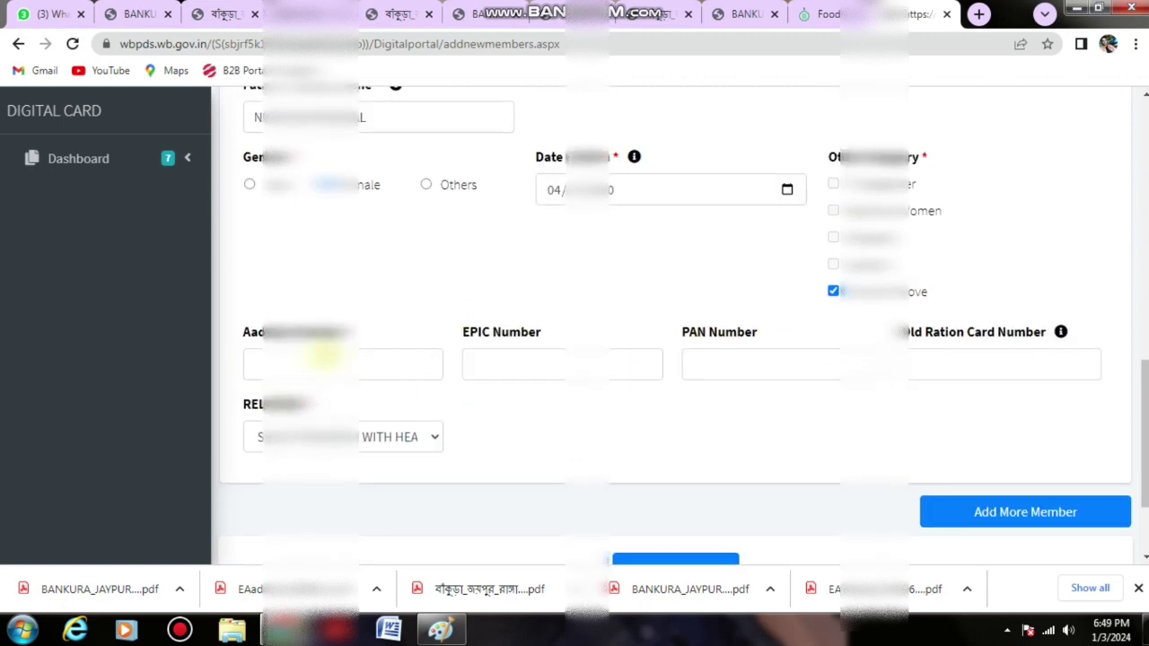
left_click(301, 364)
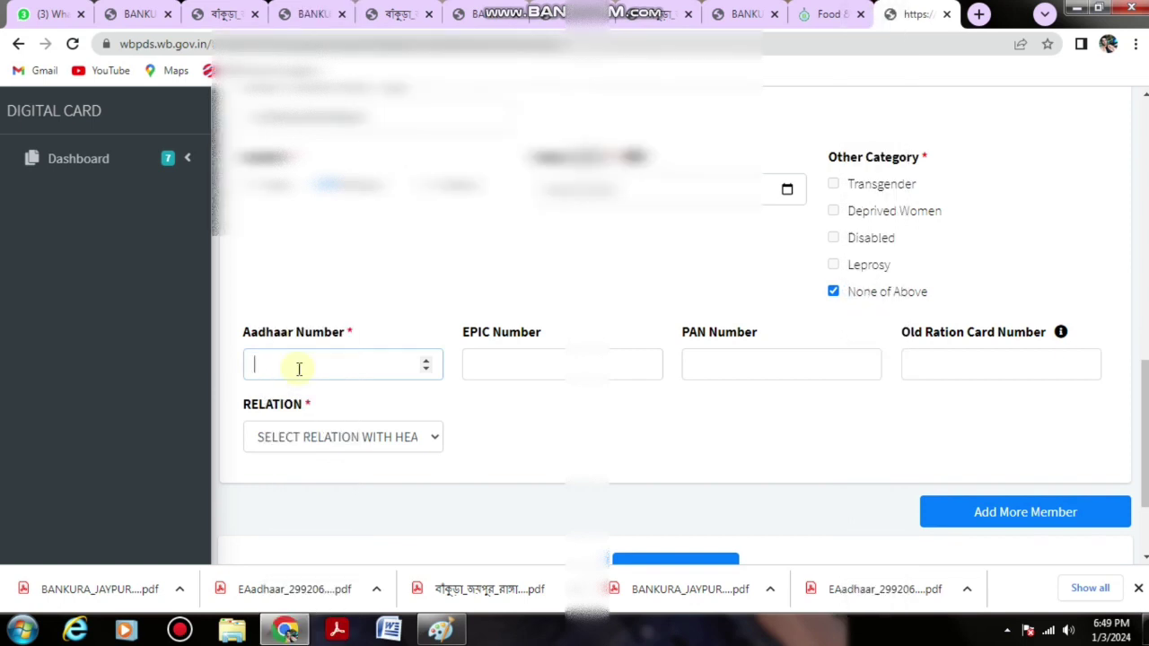
type("601")
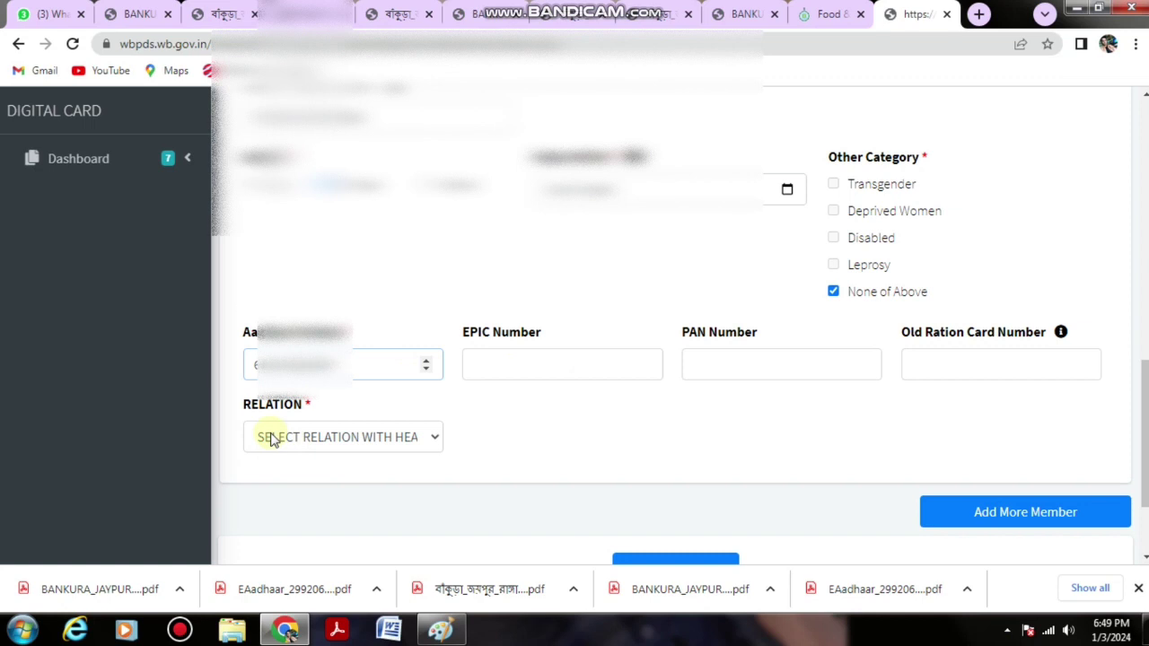
Choose DAUGHTER as the member's relation to the head of family, replacing the initial SON choice
left_click(275, 438)
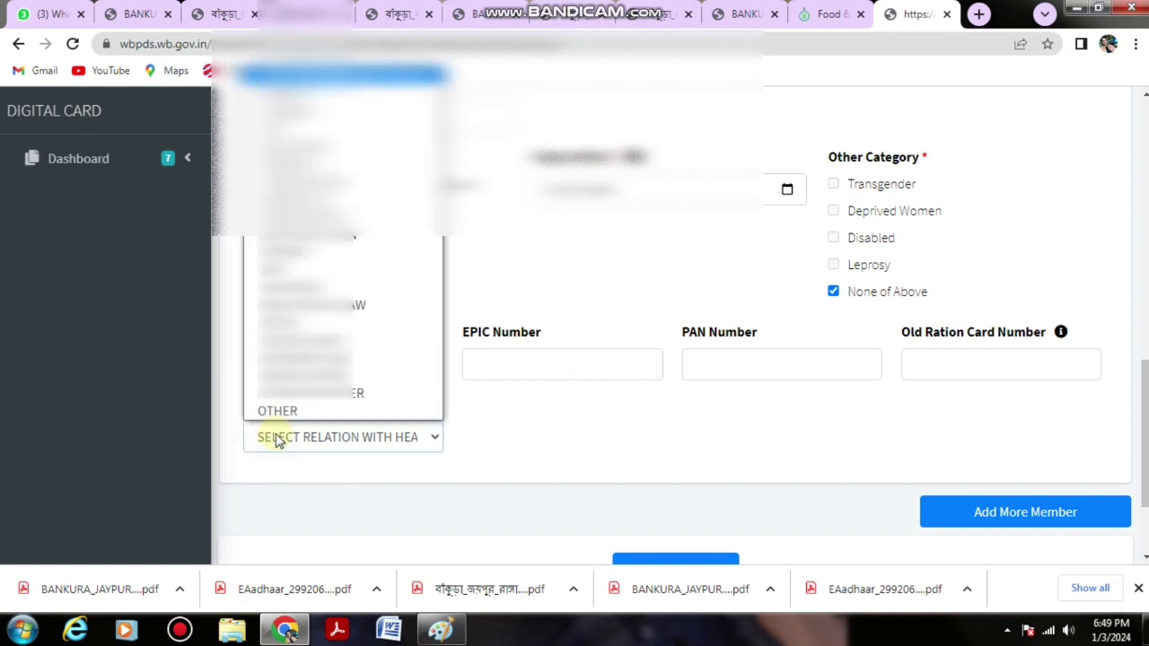
key("Down")
key("Down")
key("Down")
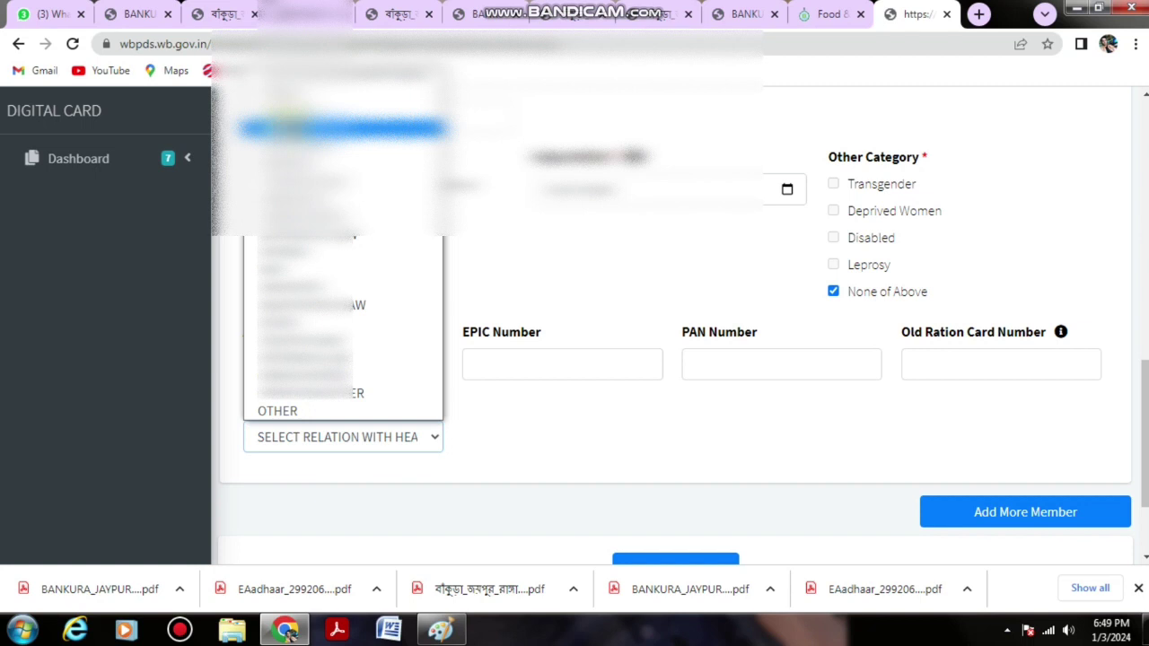
left_click(287, 129)
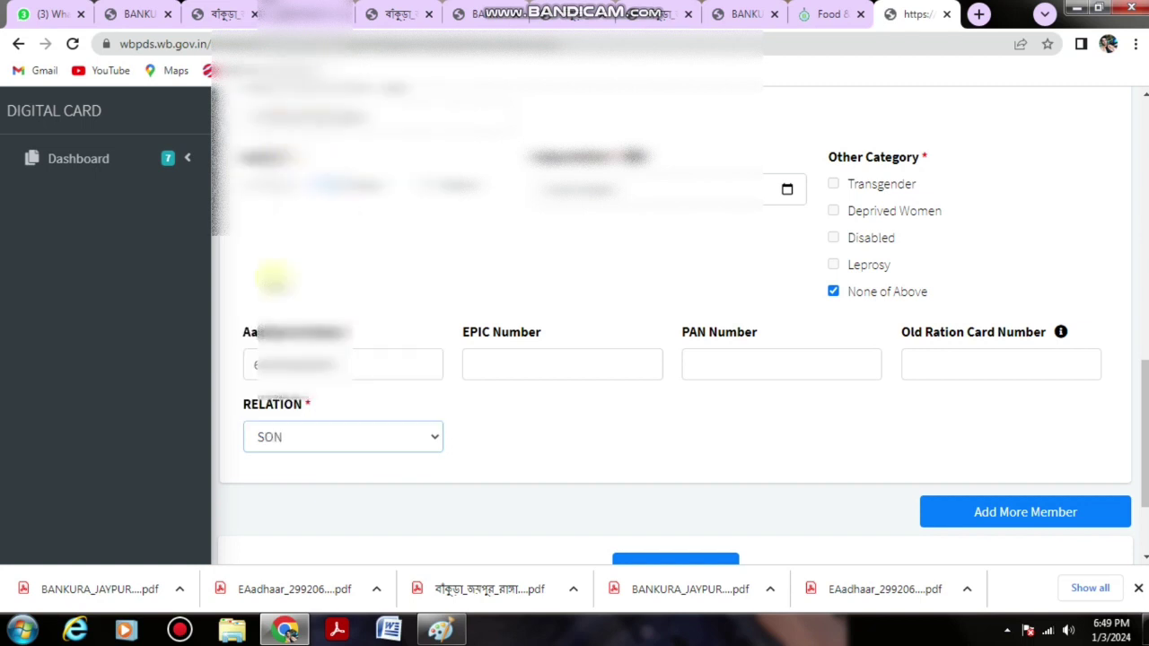
left_click(290, 444)
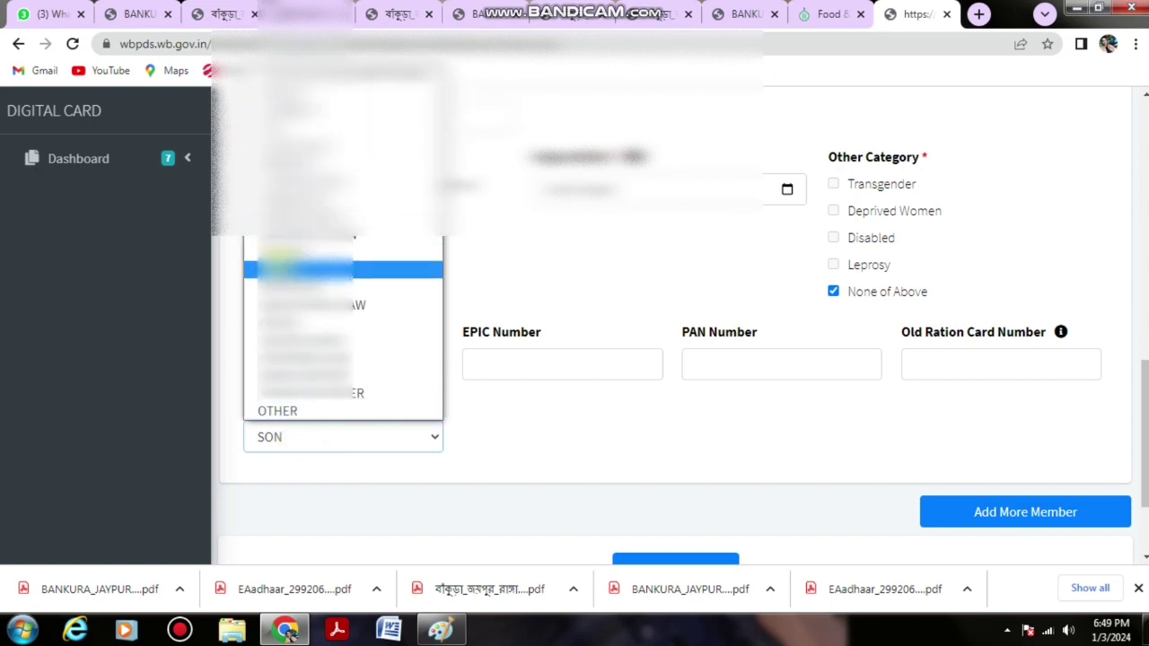
left_click(305, 286)
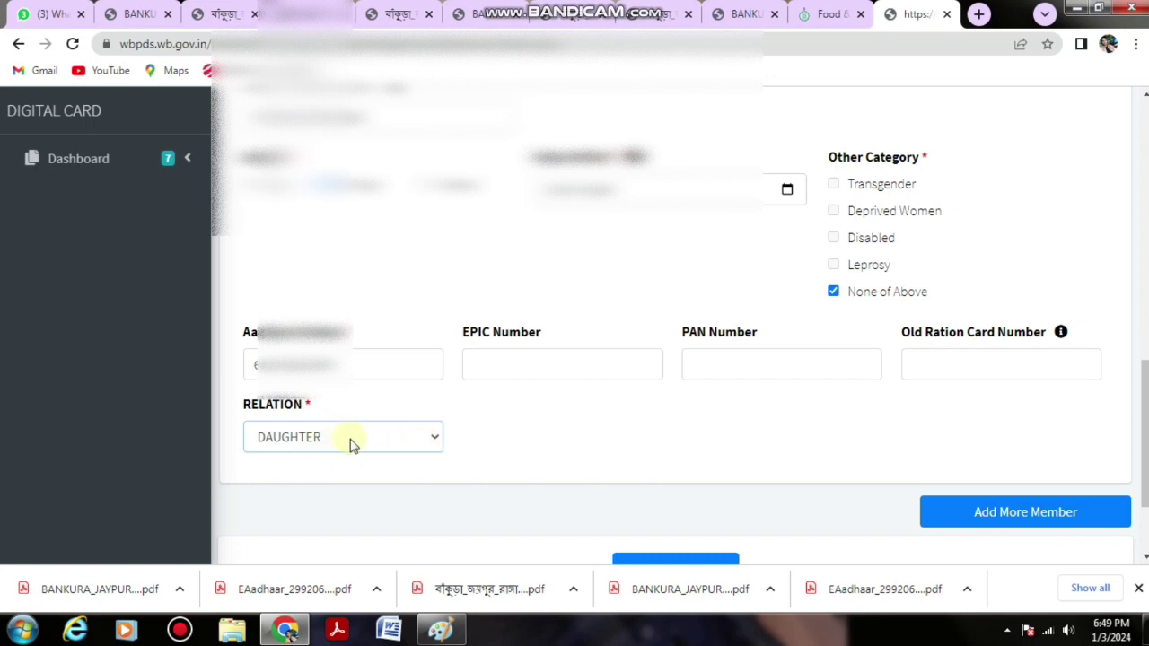
left_click(350, 440)
left_click(351, 432)
scroll(424, 442, "down", 2)
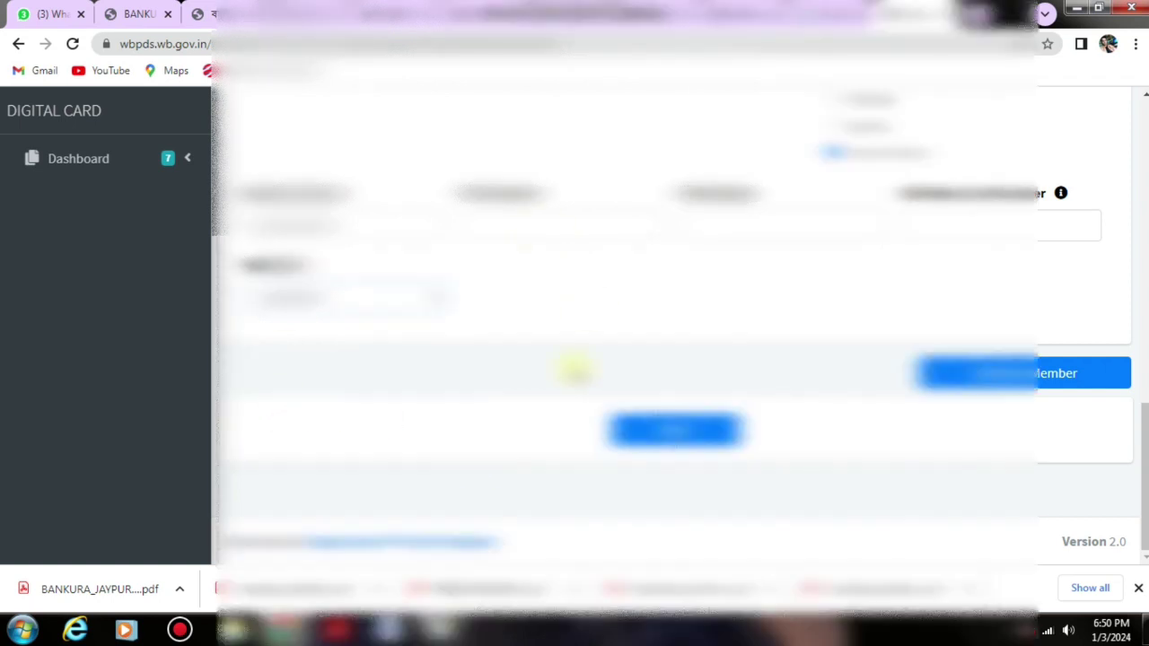
scroll(479, 405, "up", 10)
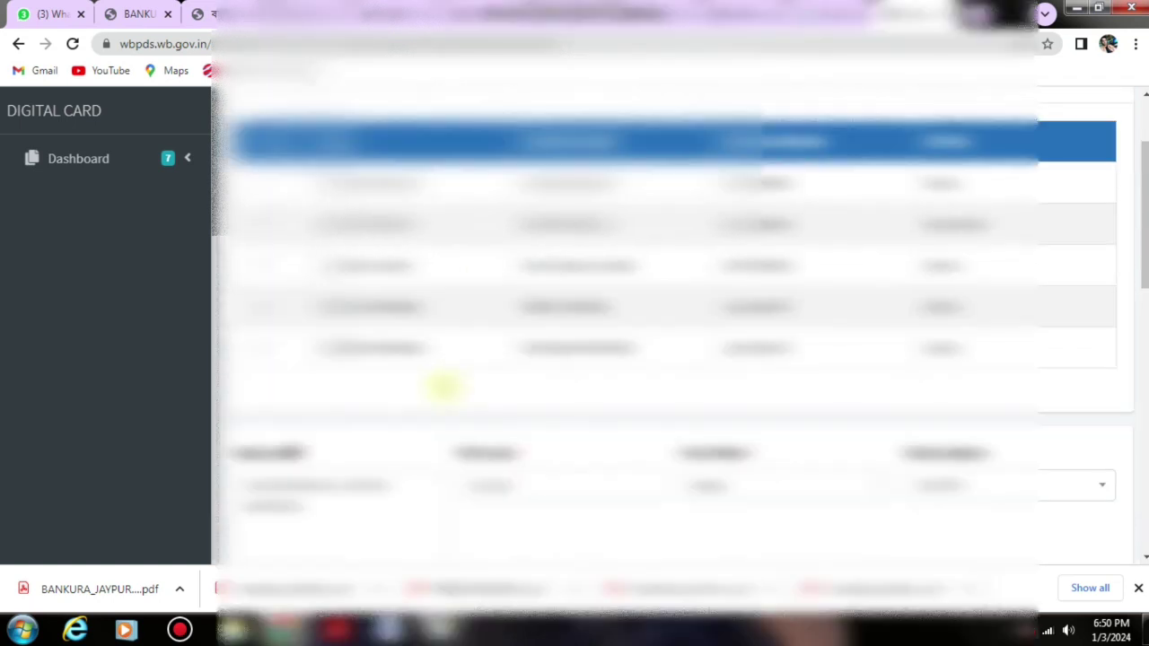
scroll(442, 388, "down", 5)
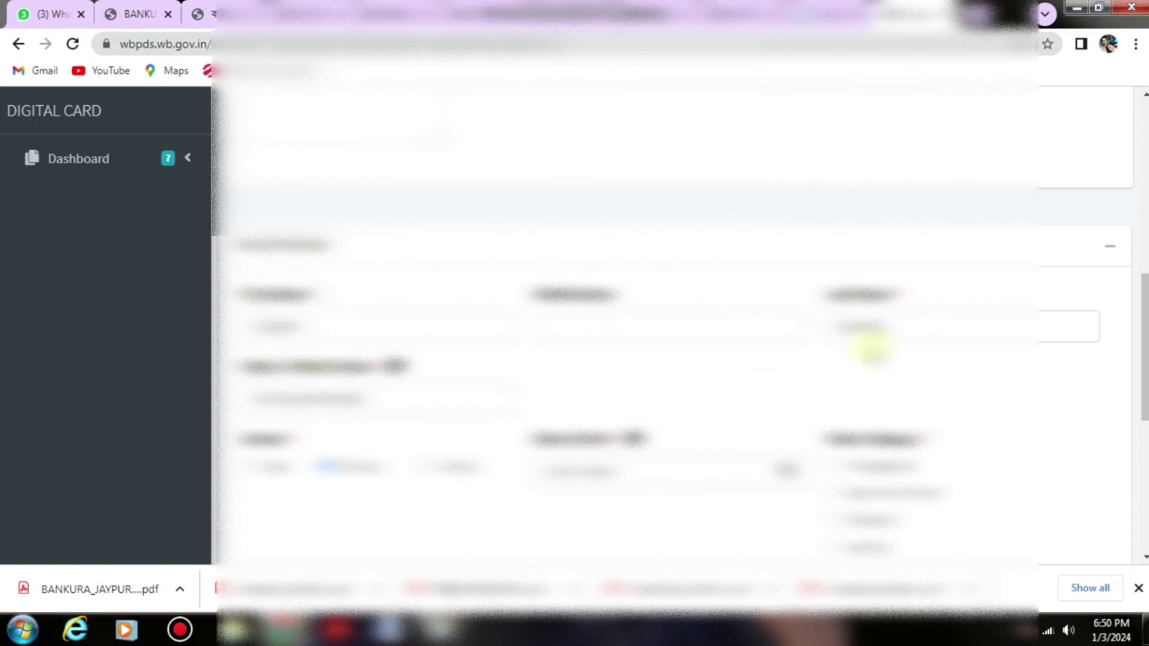
scroll(365, 415, "down", 1)
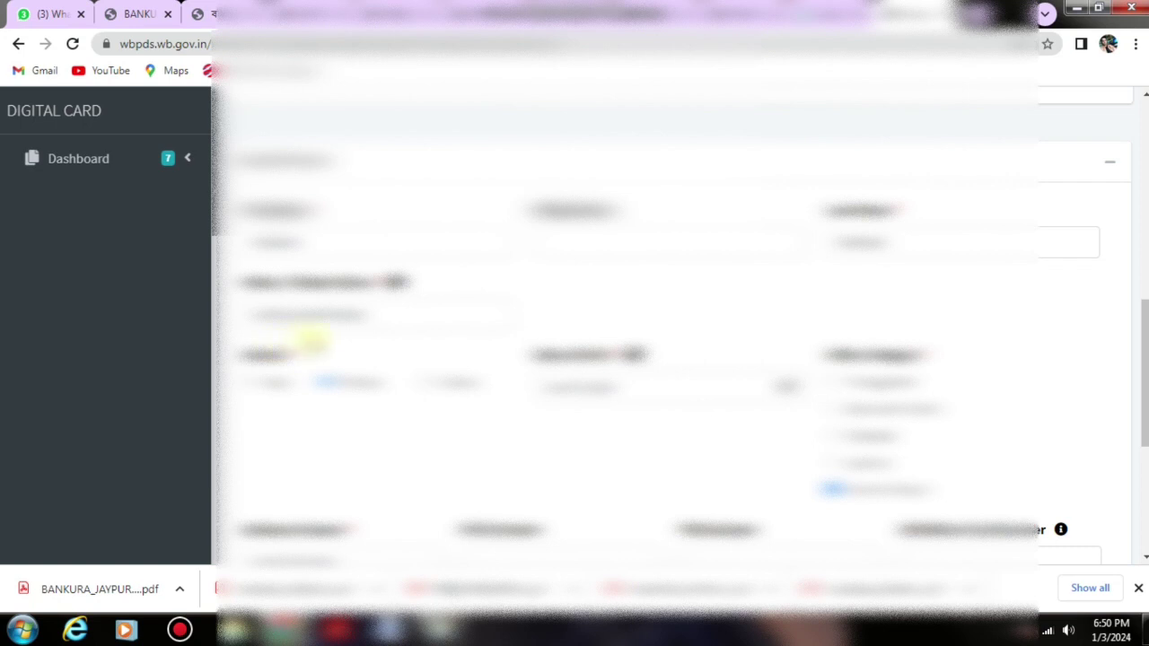
scroll(492, 441, "down", 1)
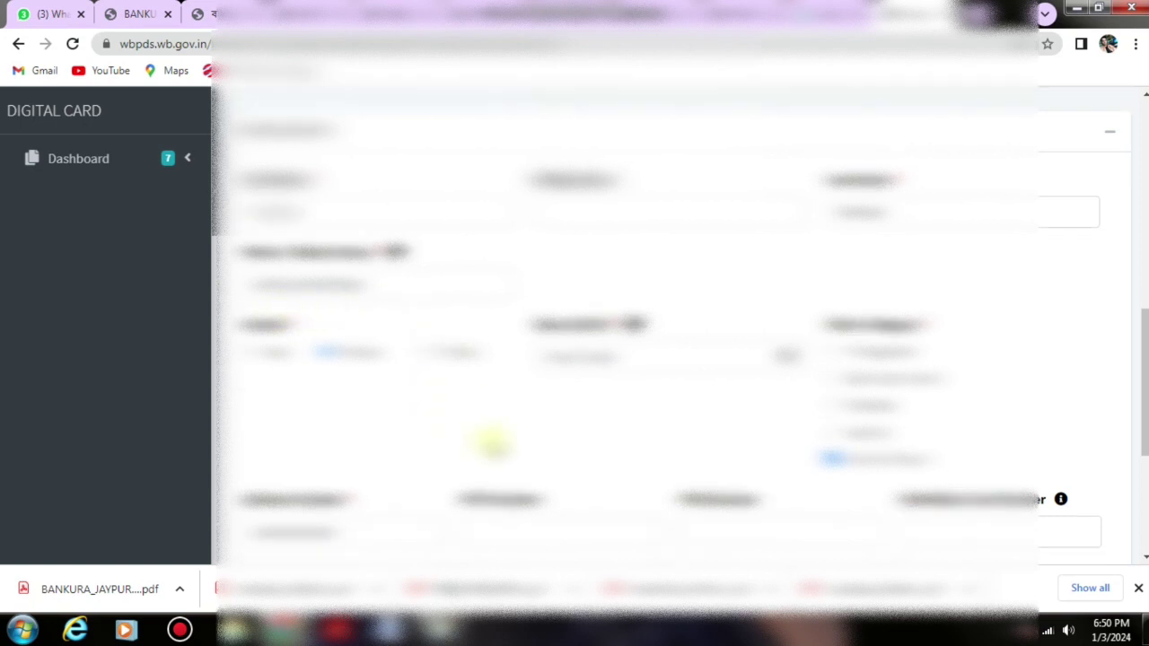
scroll(549, 411, "down", 2)
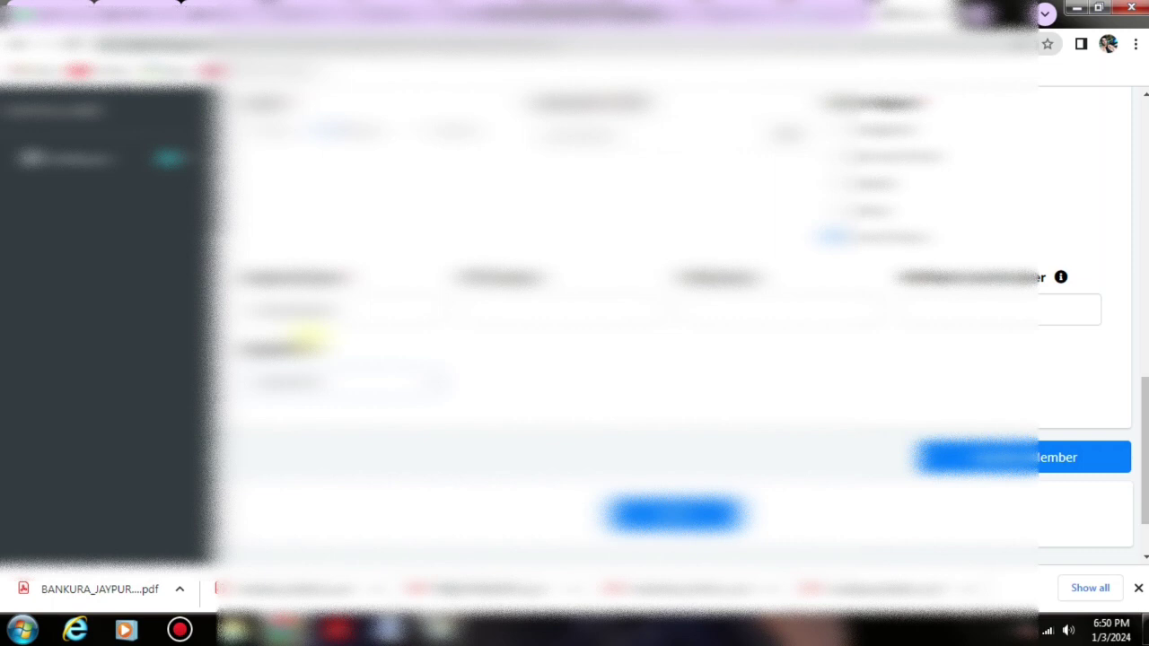
scroll(340, 438, "down", 1)
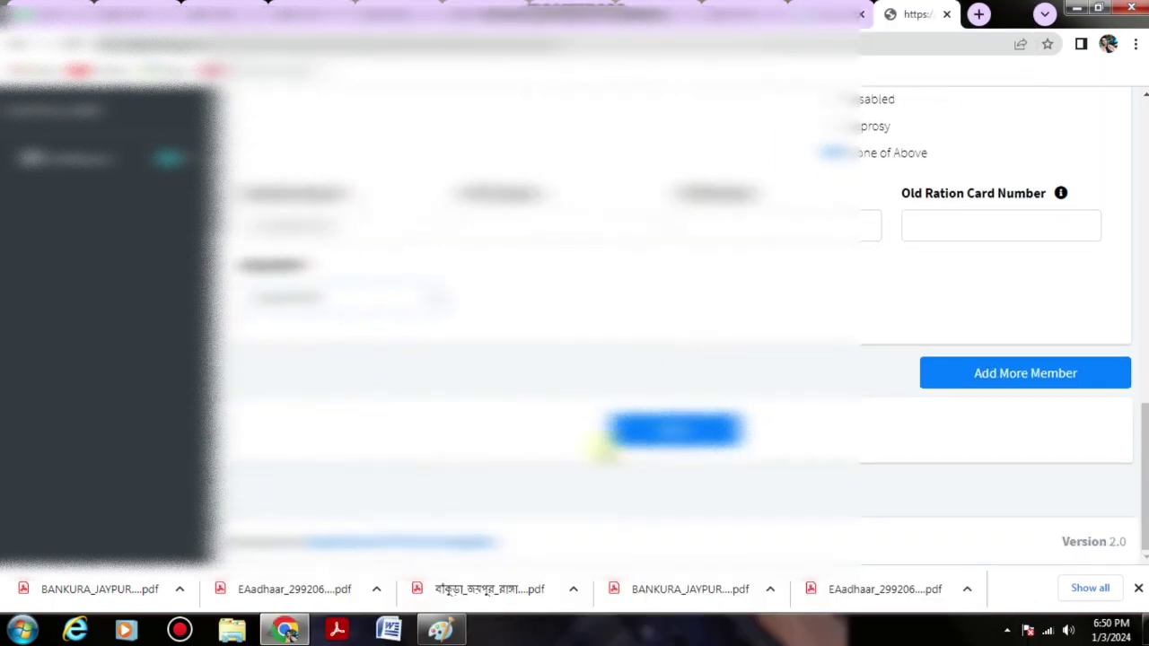
Proceed to Newly Added Members, review the table, and tick the 'It's Okay. I agree' checkbox
left_click(651, 433)
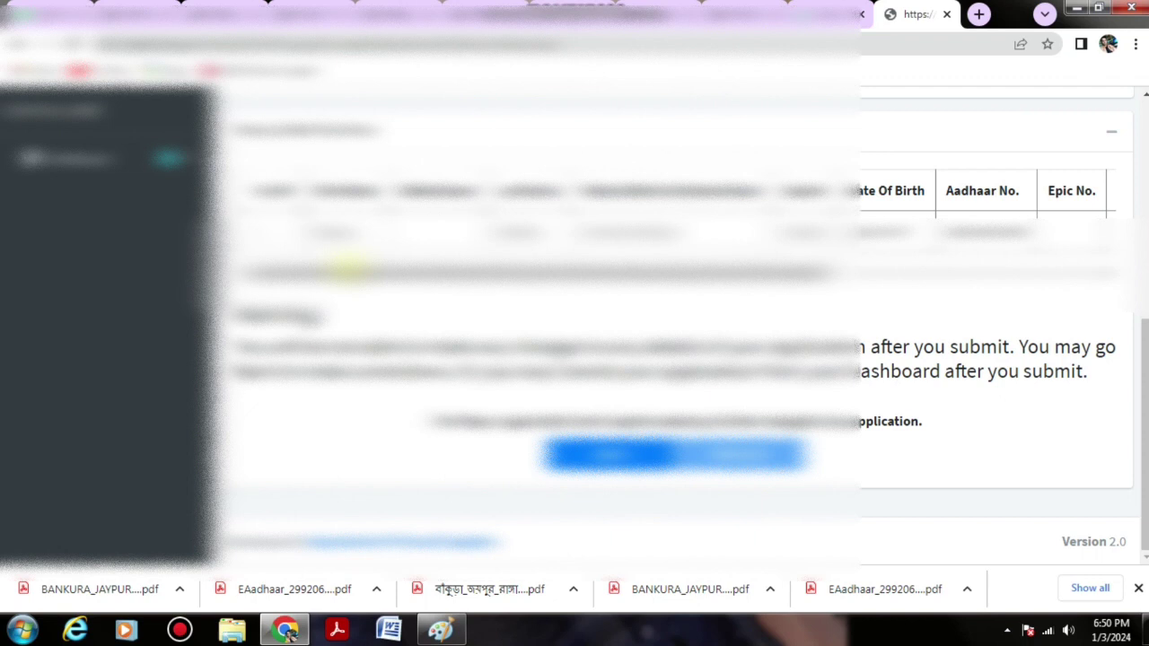
left_click(349, 270)
left_click_drag(349, 270, 502, 269)
left_click_drag(413, 274, 330, 274)
left_click(433, 422)
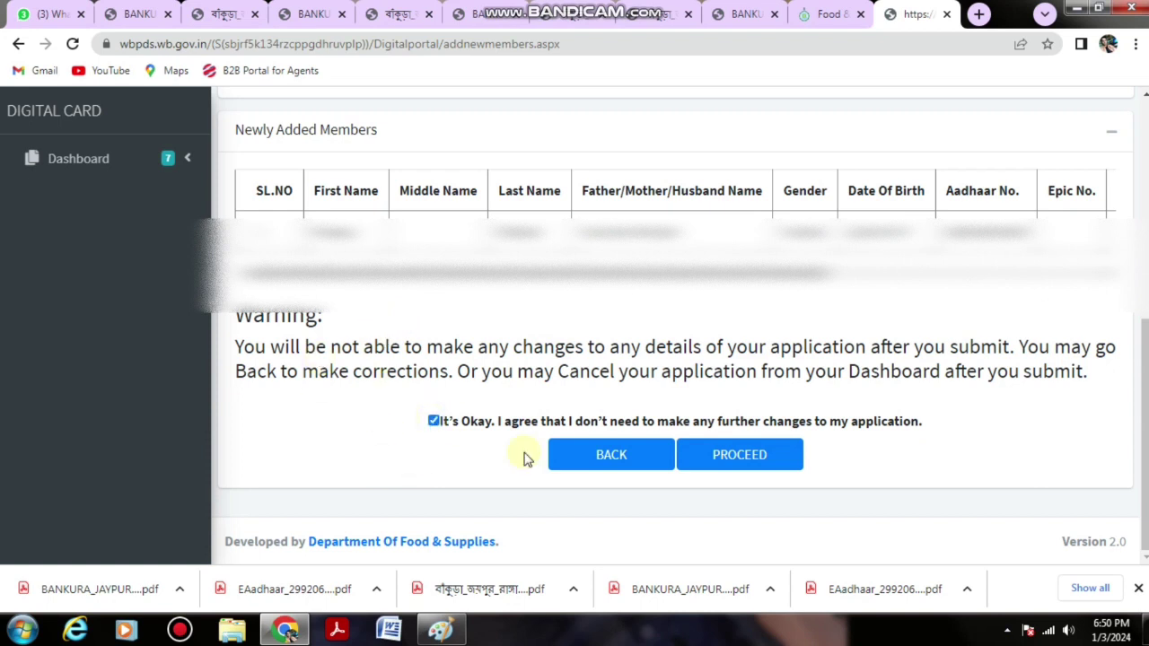
left_click(748, 459)
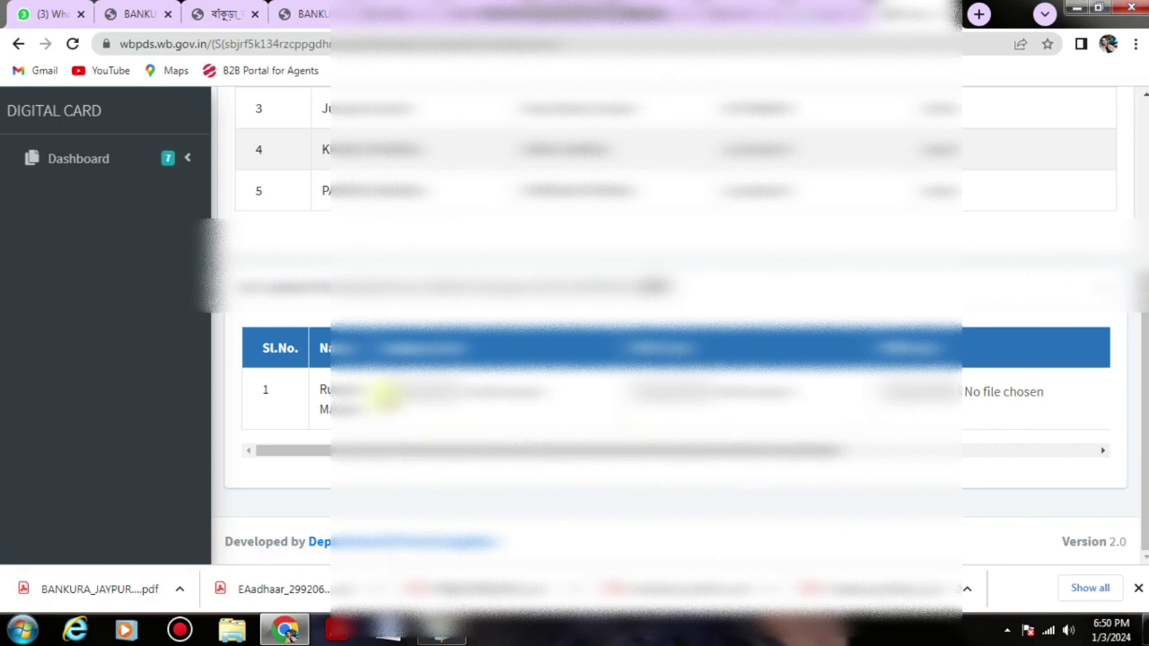
left_click_drag(521, 449, 719, 478)
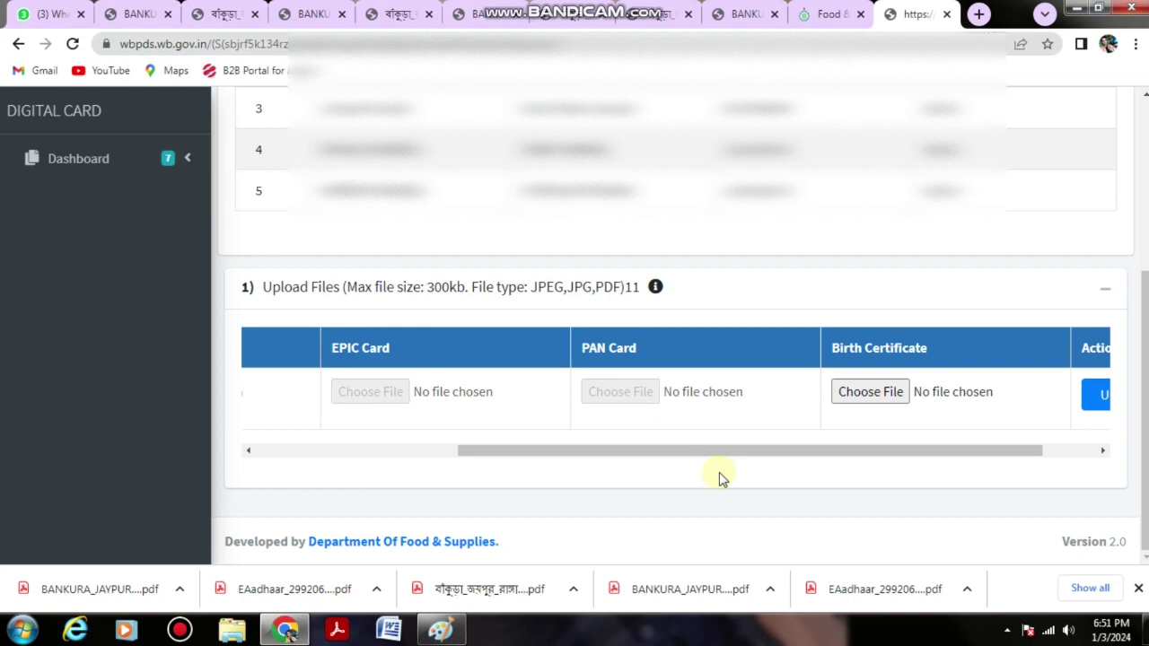
left_click(1075, 9)
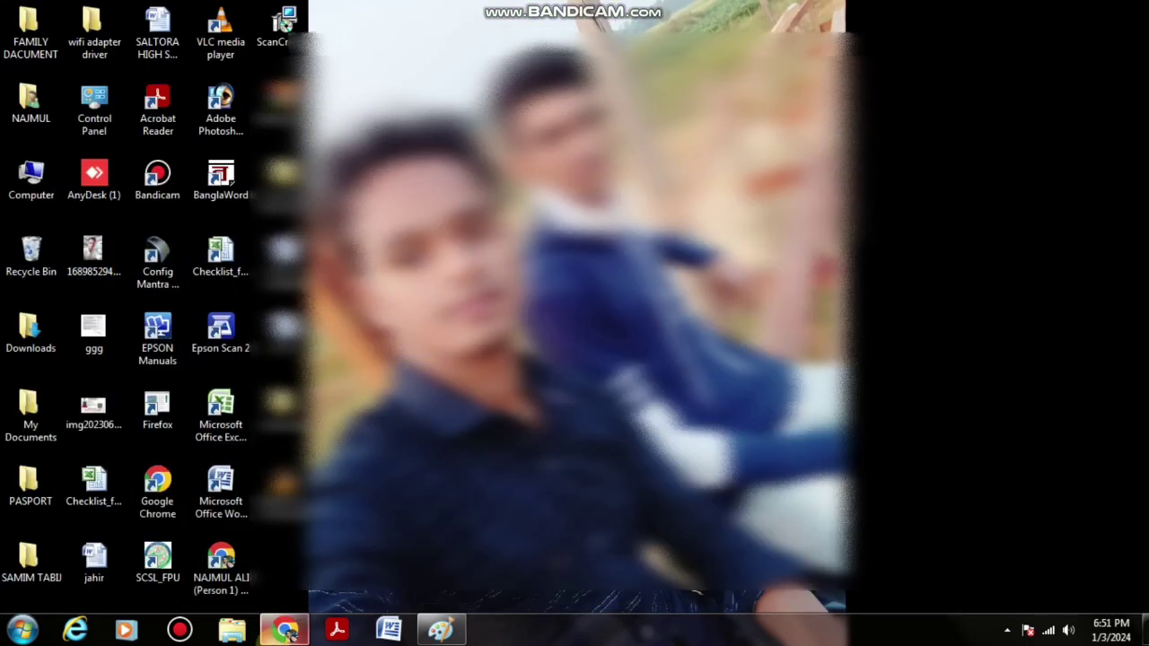
left_click(285, 631)
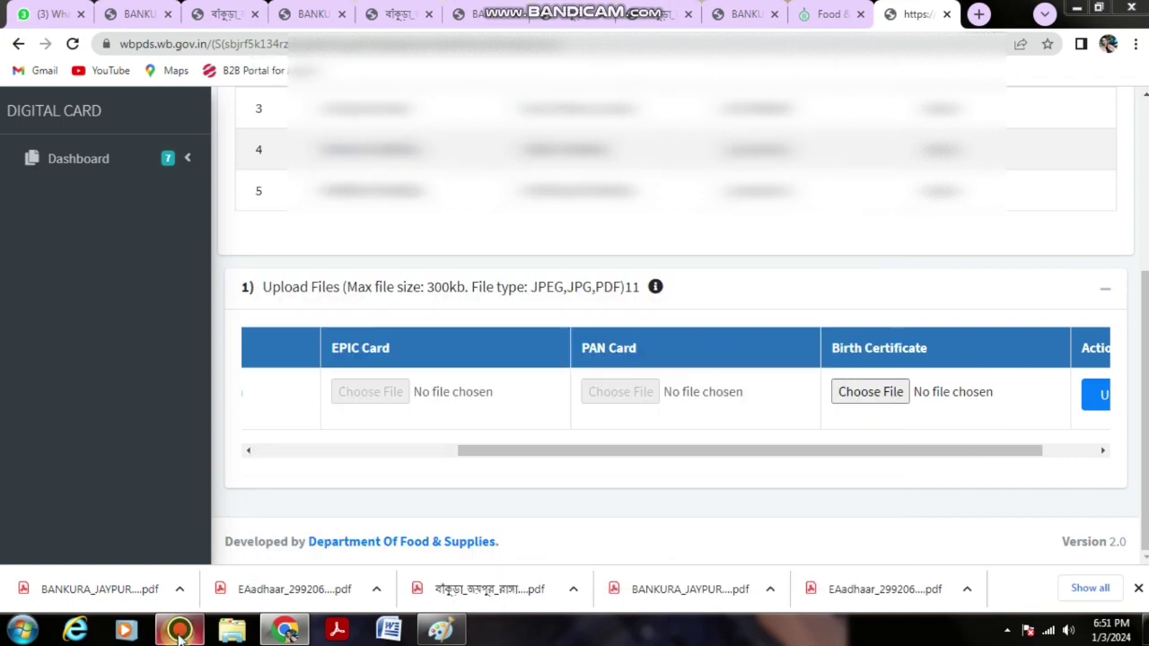
left_click(180, 631)
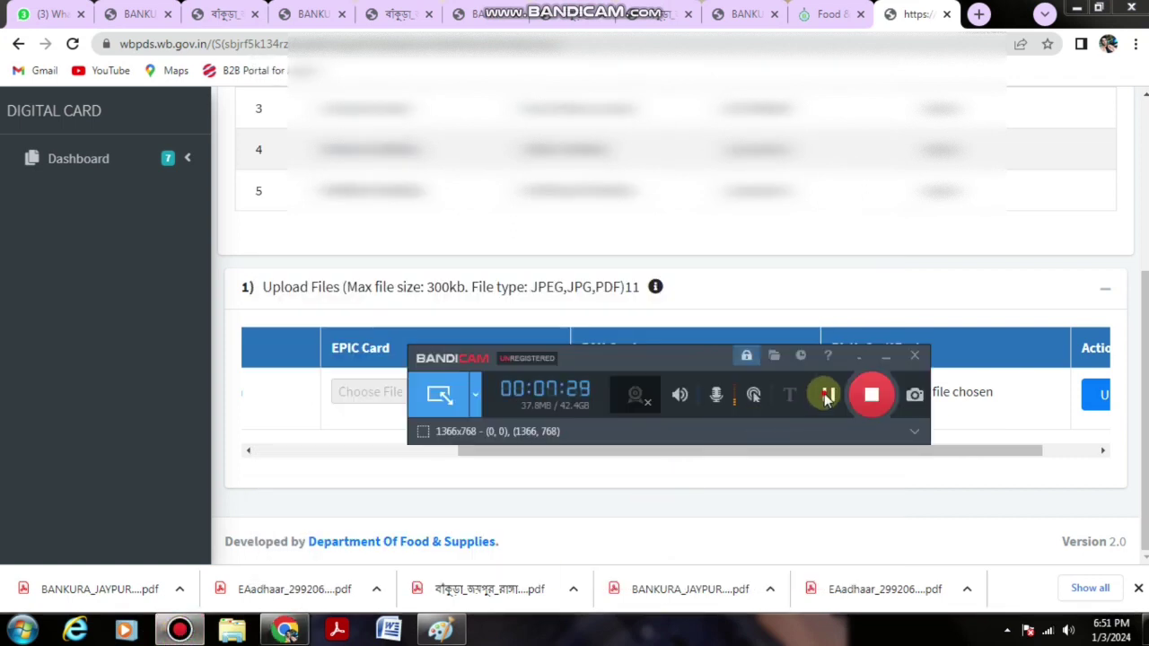
left_click(826, 396)
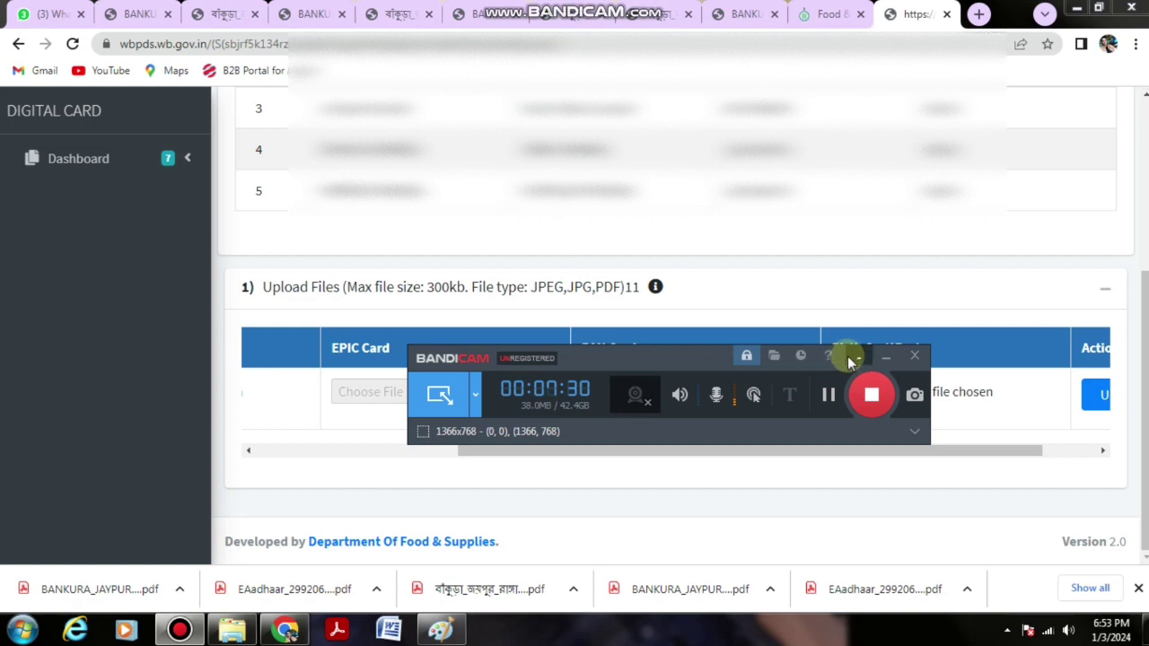
left_click(852, 357)
left_click(557, 453)
left_click_drag(664, 453, 494, 474)
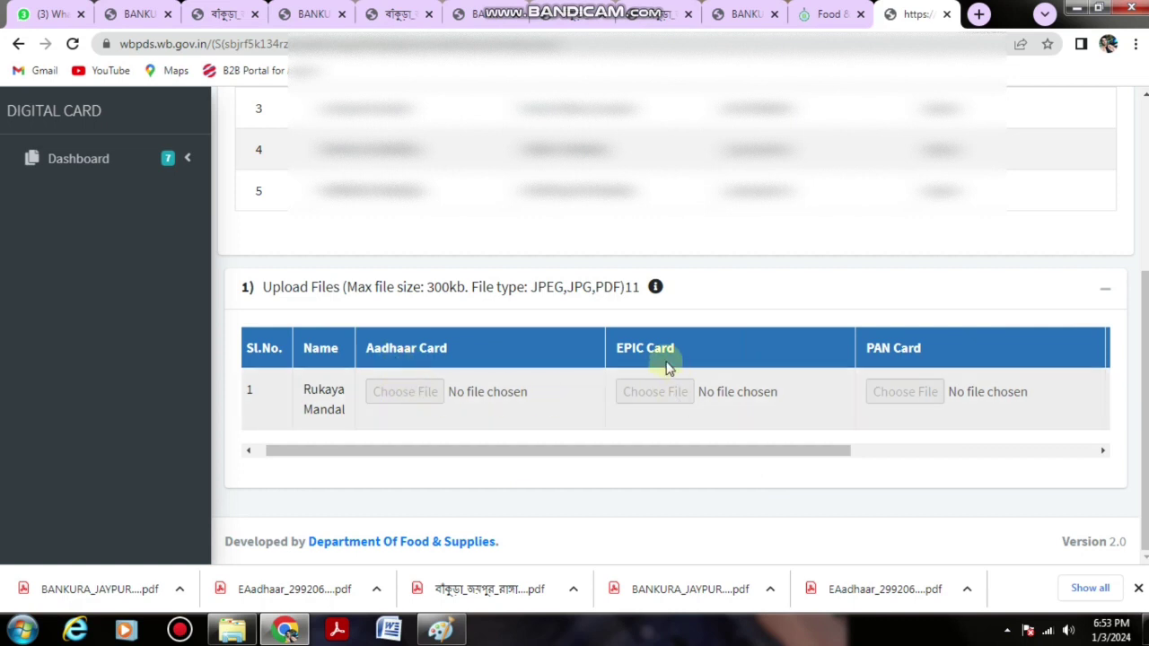
left_click_drag(556, 454, 853, 454)
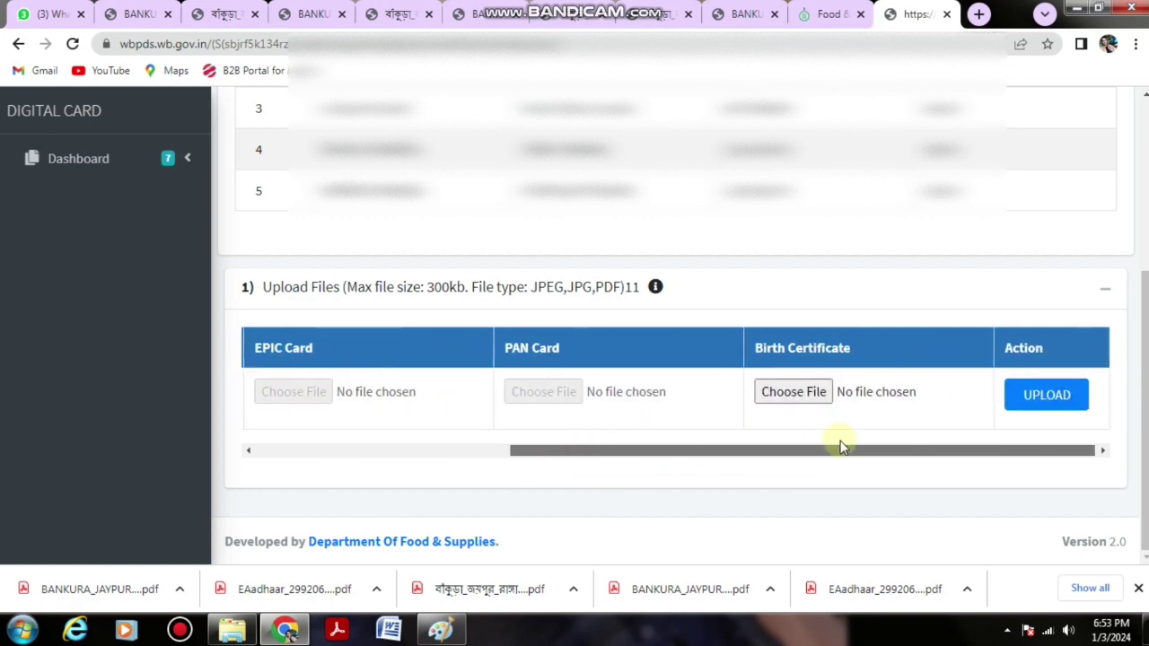
Upload the PDF birth certificate until the portal shows 'File uploaded successfully'
left_click(793, 393)
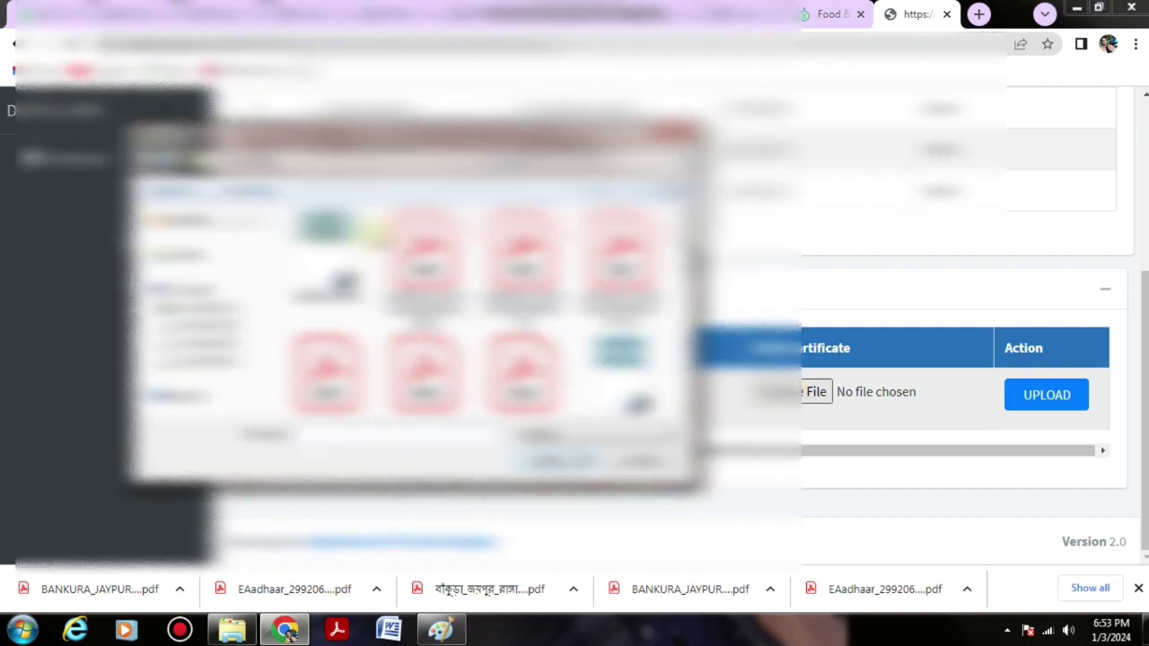
double_click(417, 325)
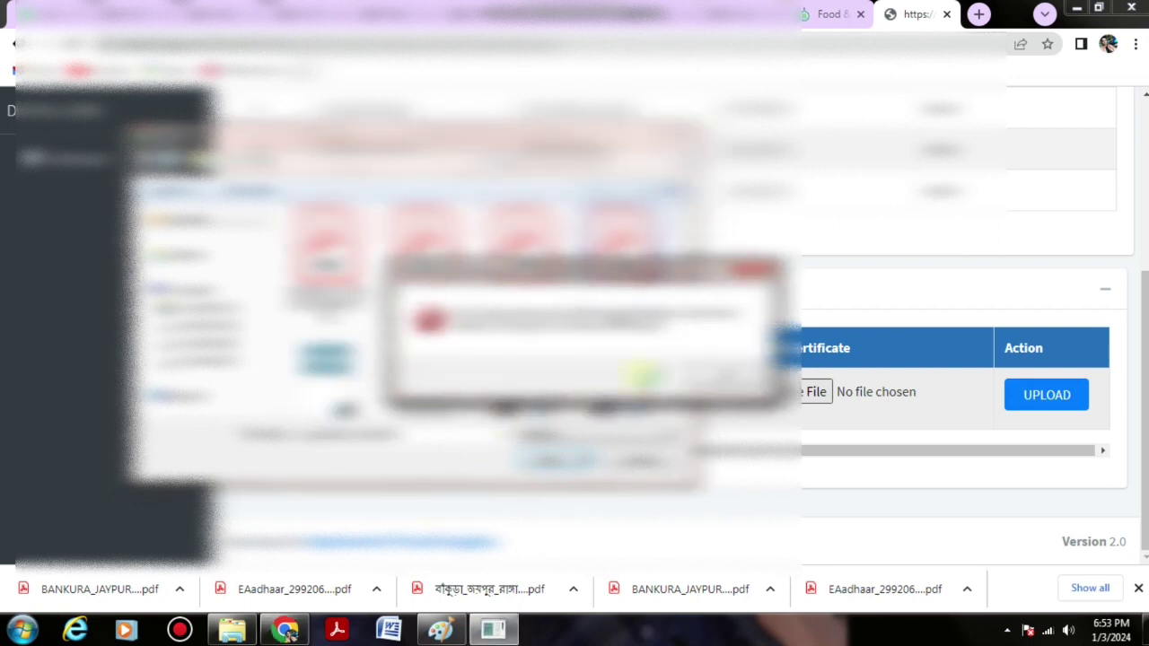
left_click(644, 375)
left_click(619, 264)
left_click(554, 462)
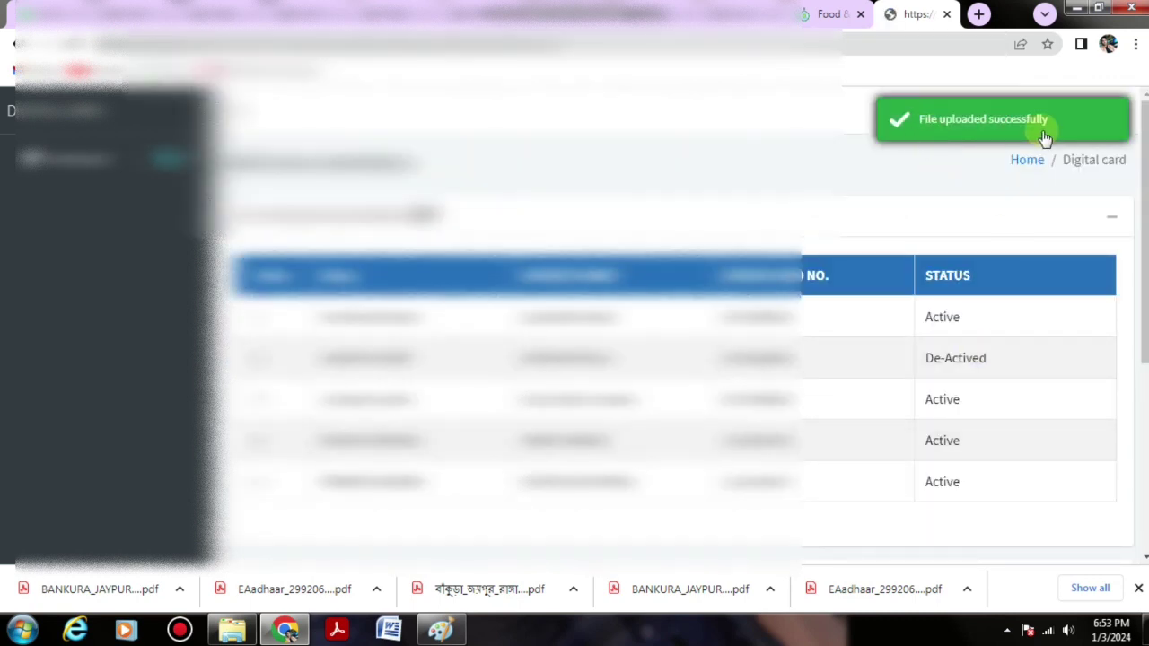
Accept the application declaration and request an OTP
scroll(692, 444, "down", 4)
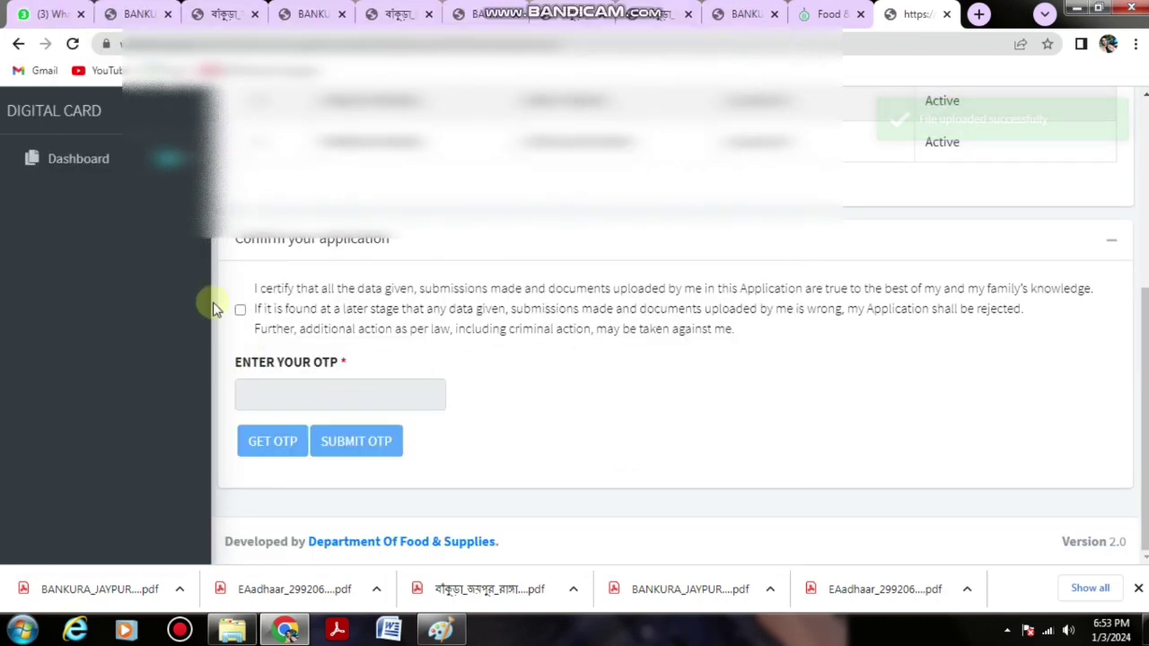
left_click(240, 312)
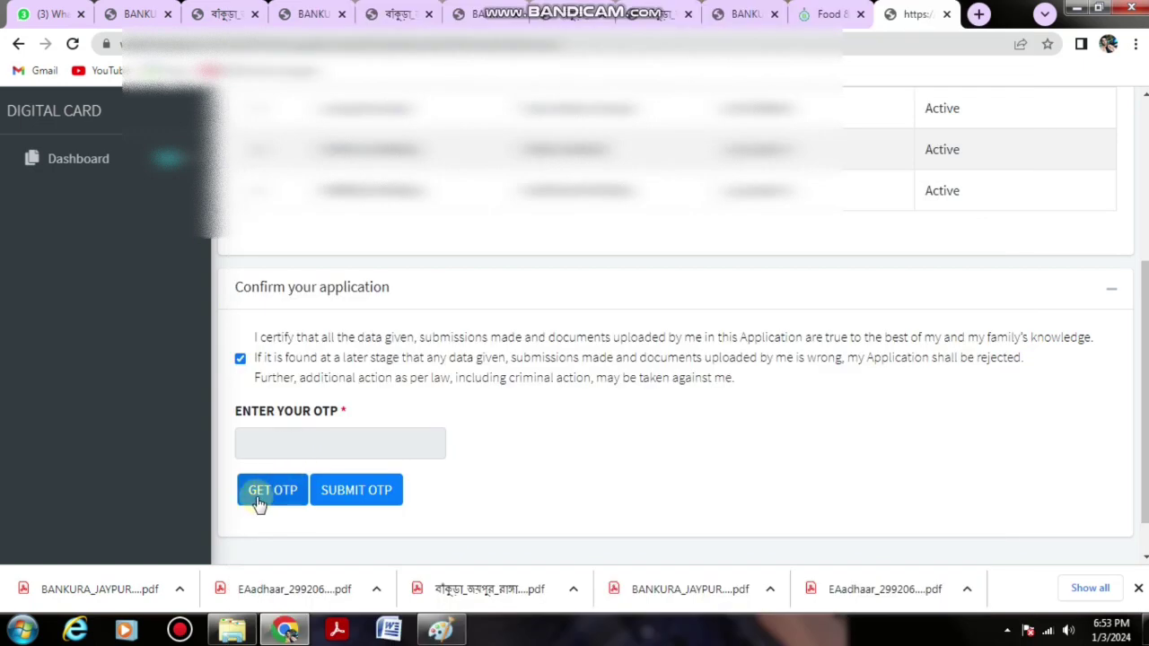
left_click(266, 499)
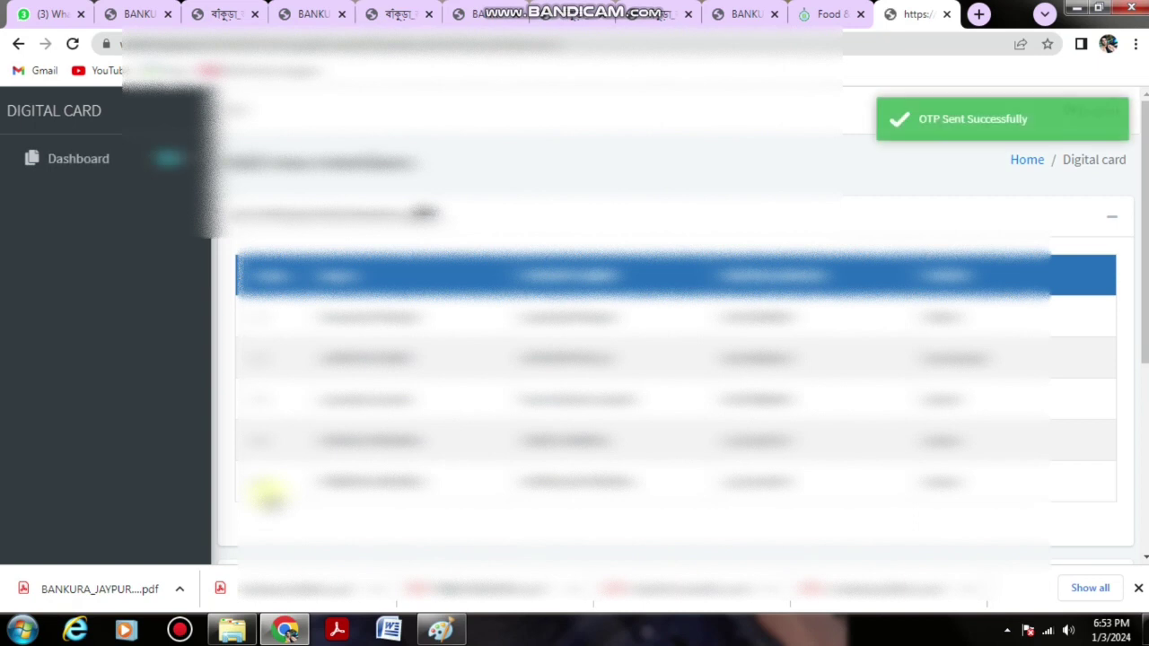
Enter the received OTP code in the ENTER YOUR OTP field
scroll(278, 467, "down", 2)
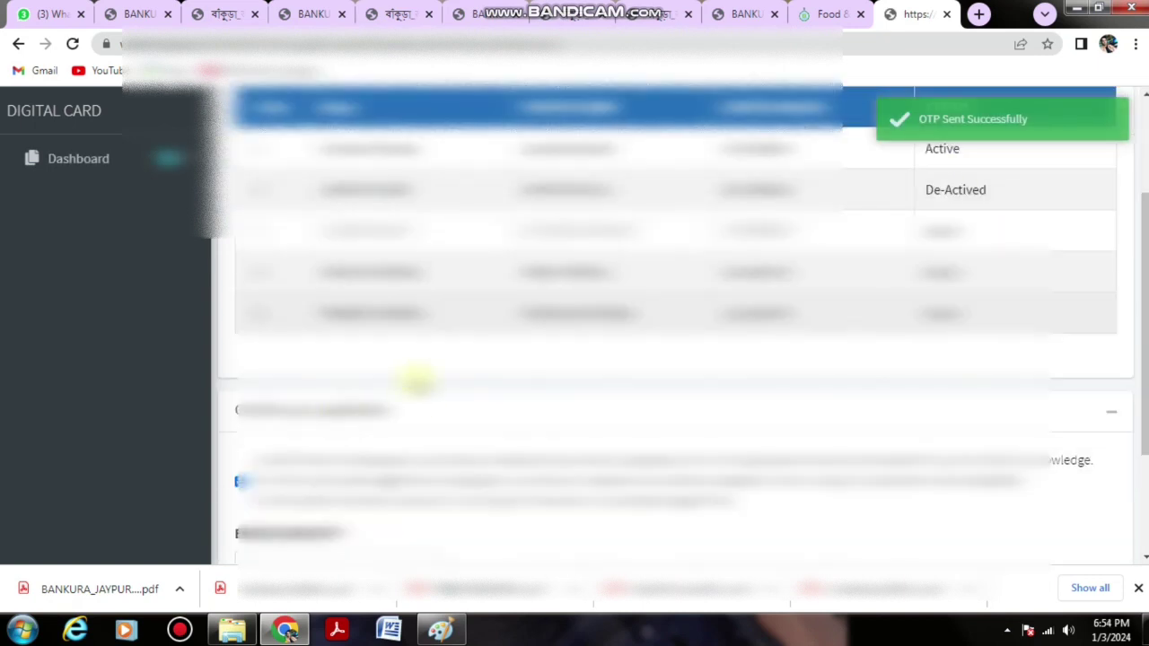
scroll(418, 382, "down", 2)
left_click(287, 398)
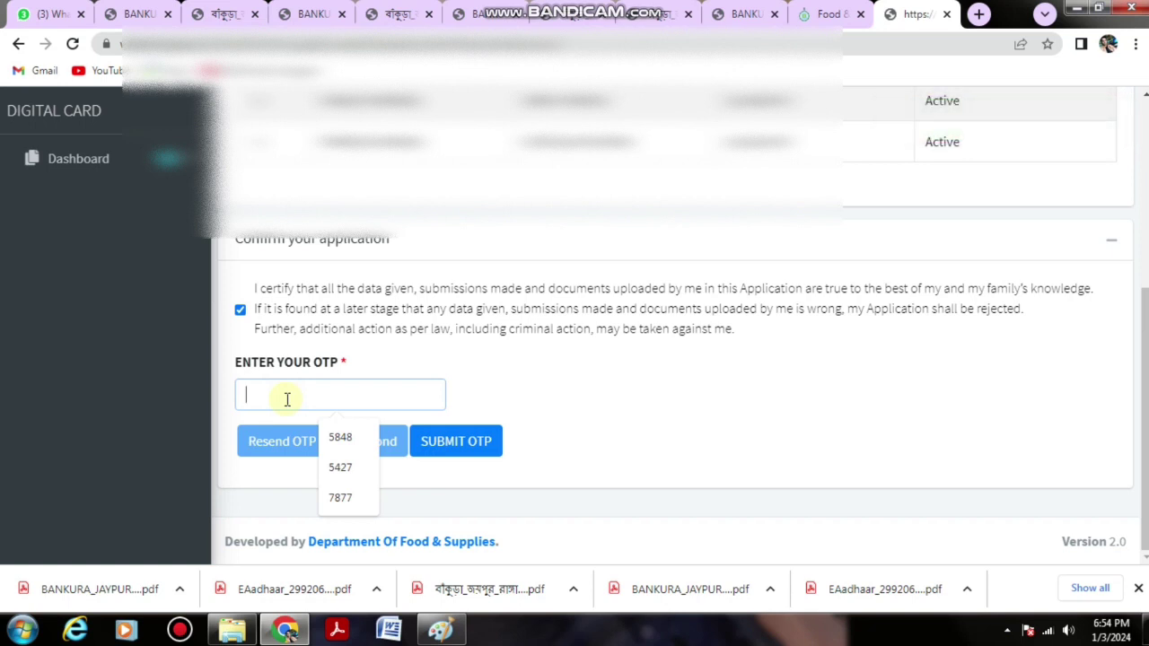
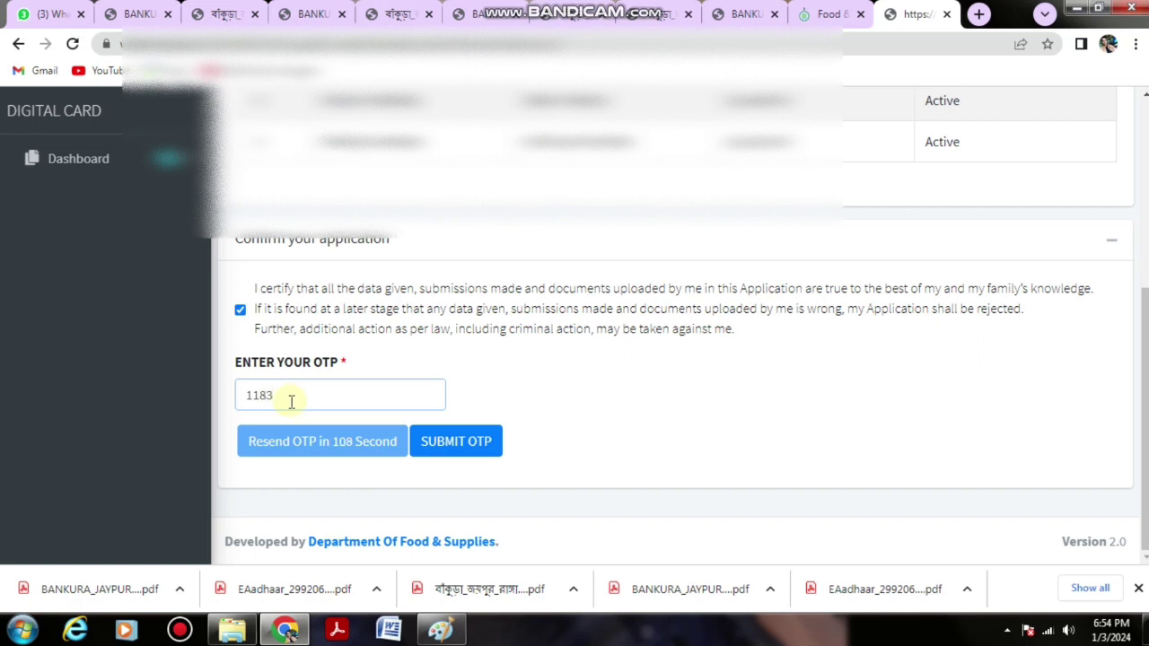
Submit the application with the OTP and review the success page
left_click(452, 447)
scroll(439, 447, "down", 3)
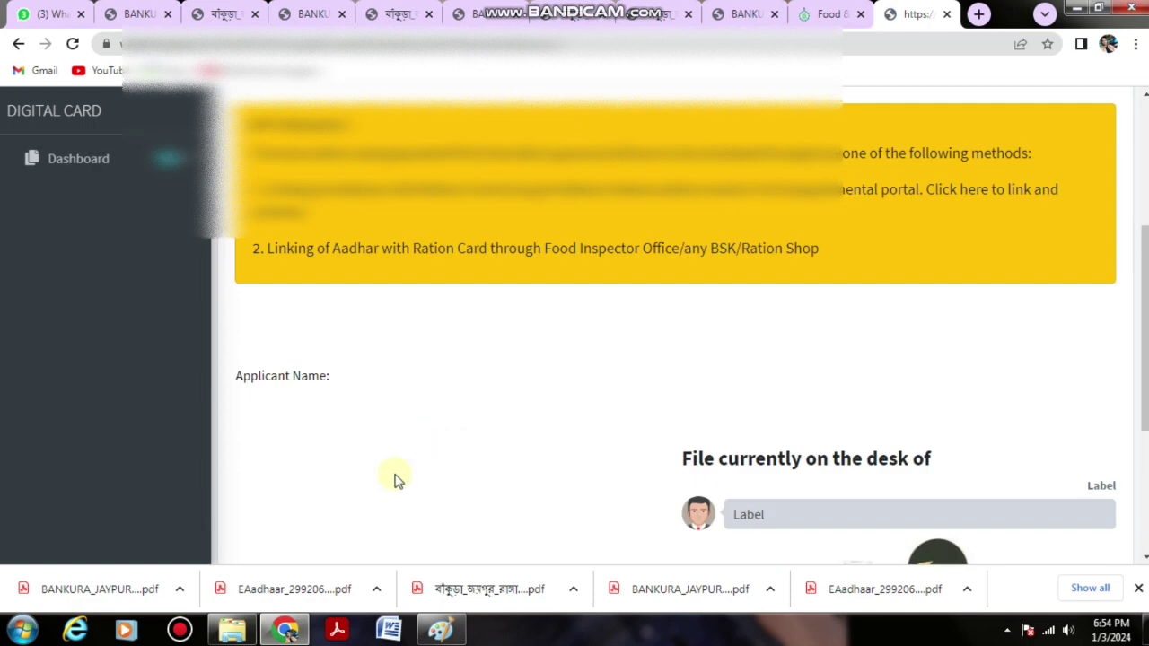
scroll(398, 480, "up", 2)
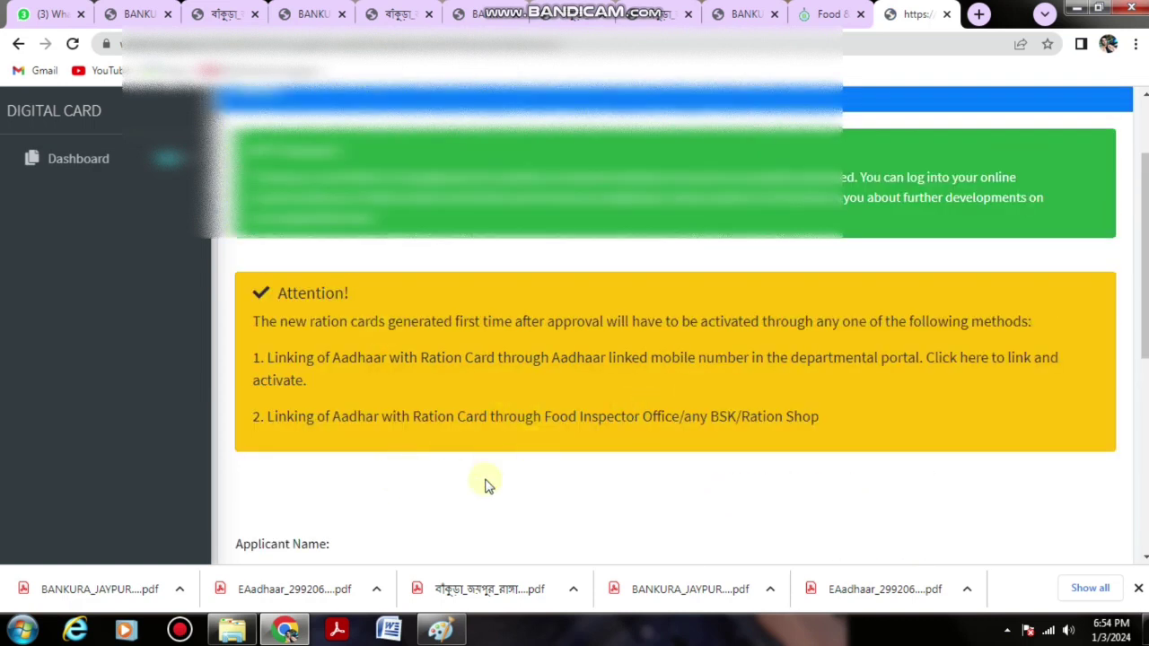
scroll(423, 479, "down", 5)
scroll(444, 483, "up", 5)
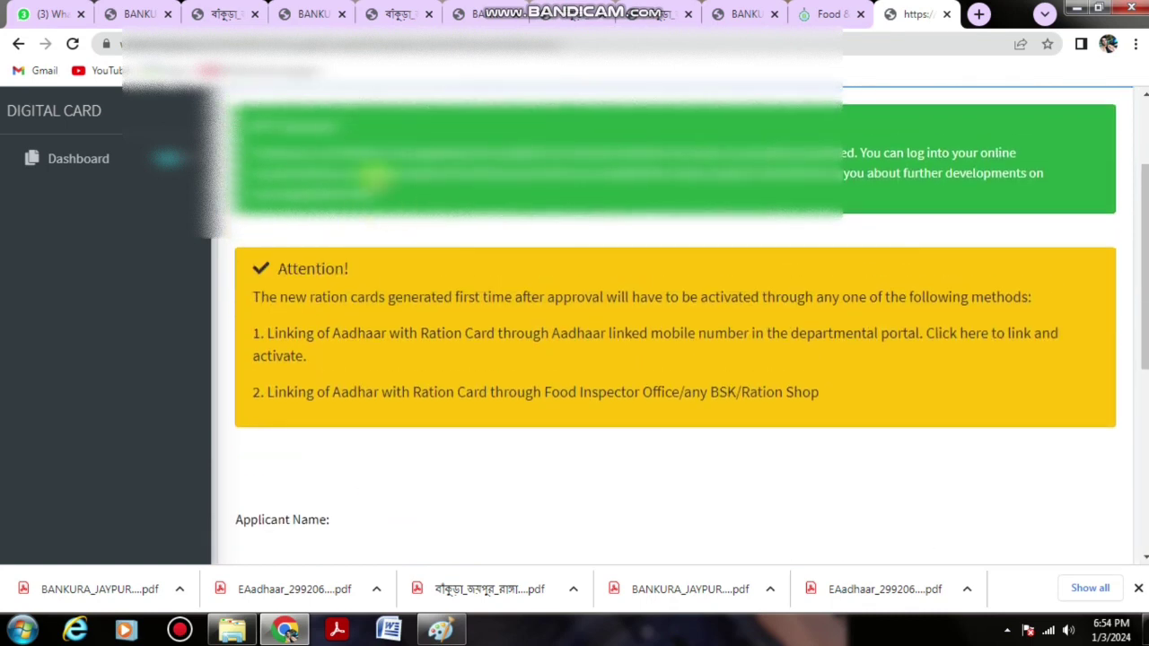
Select the number in the green success box and bring up its context menu
left_click_drag(435, 180, 512, 190)
left_click(510, 180)
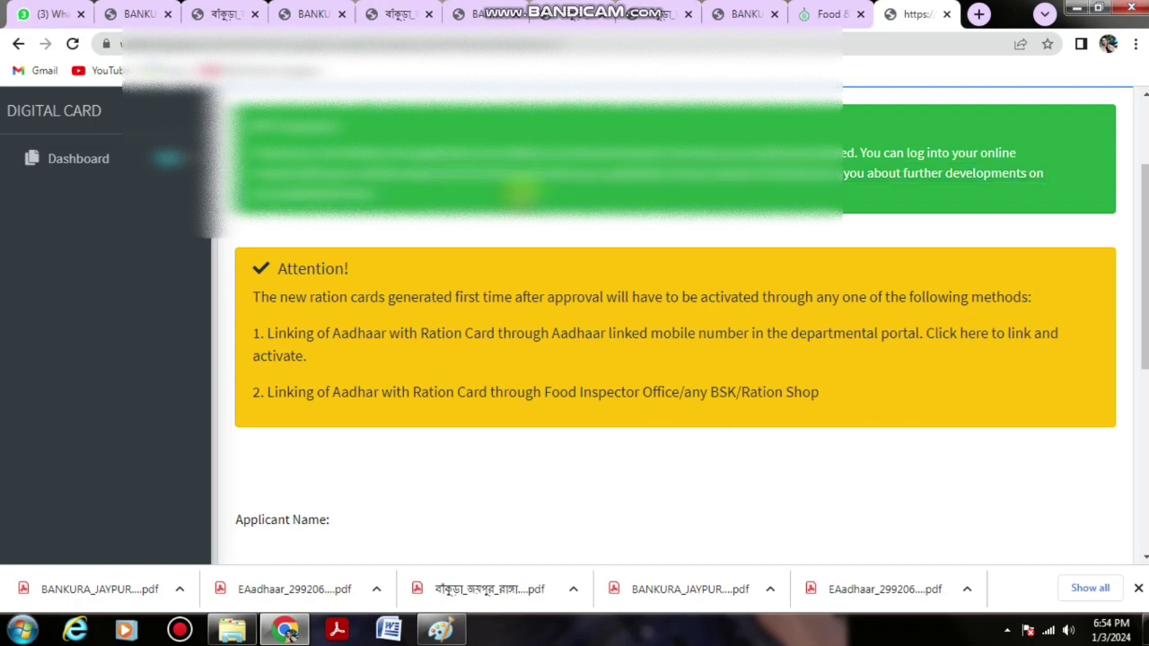
left_click_drag(510, 180, 446, 182)
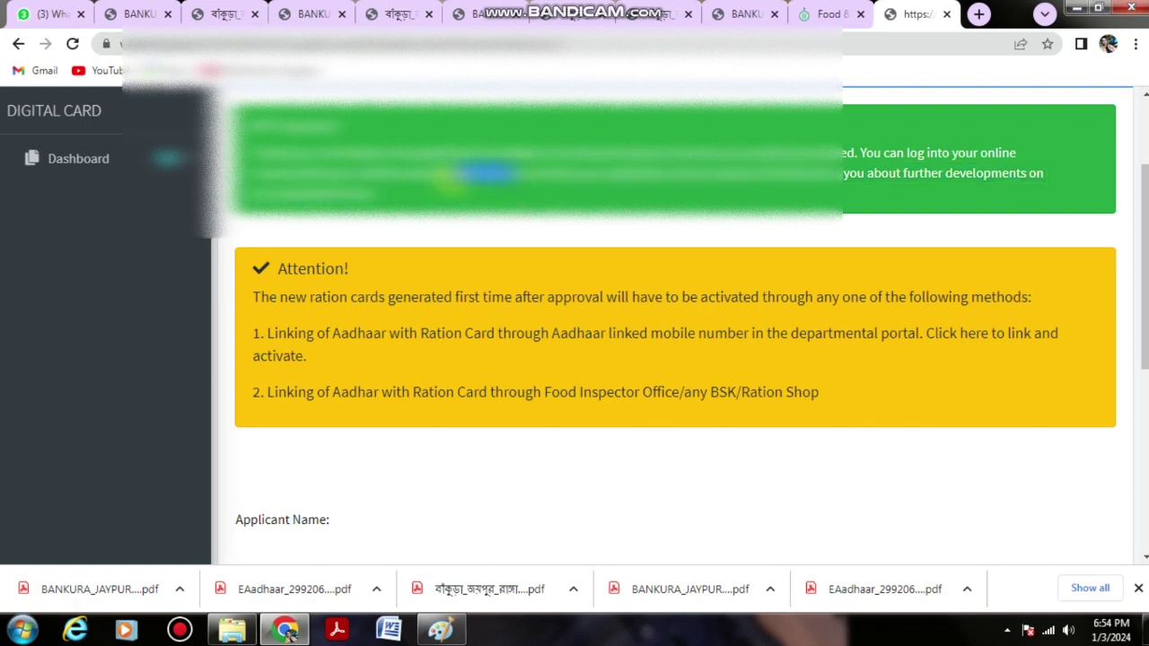
right_click(459, 169)
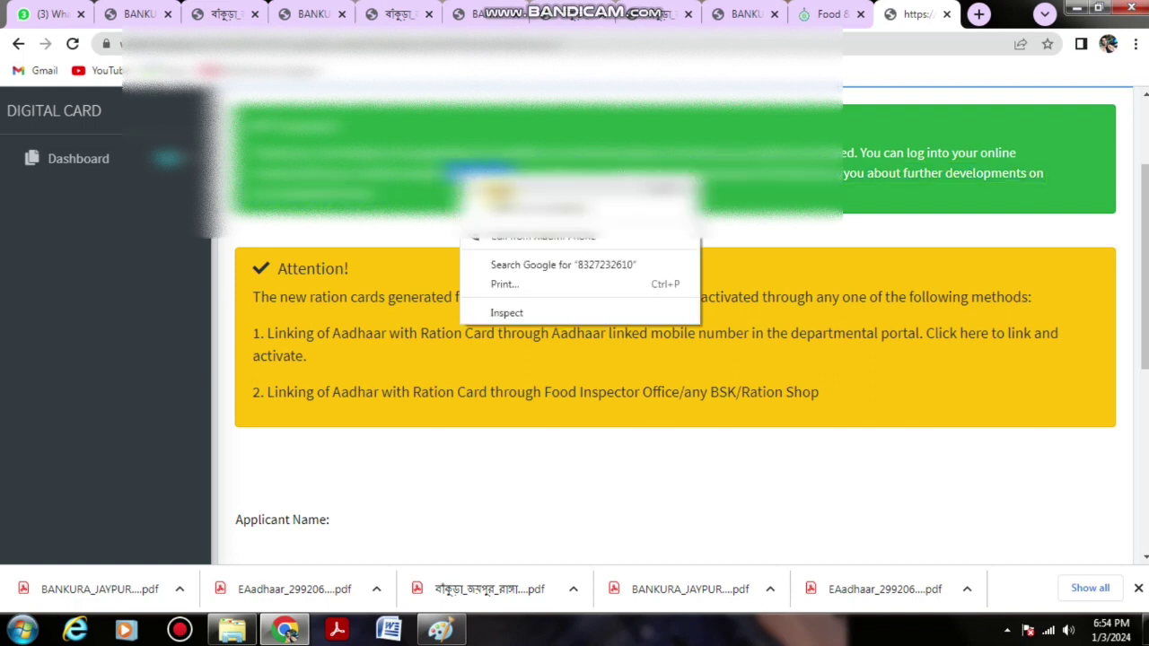
left_click(494, 192)
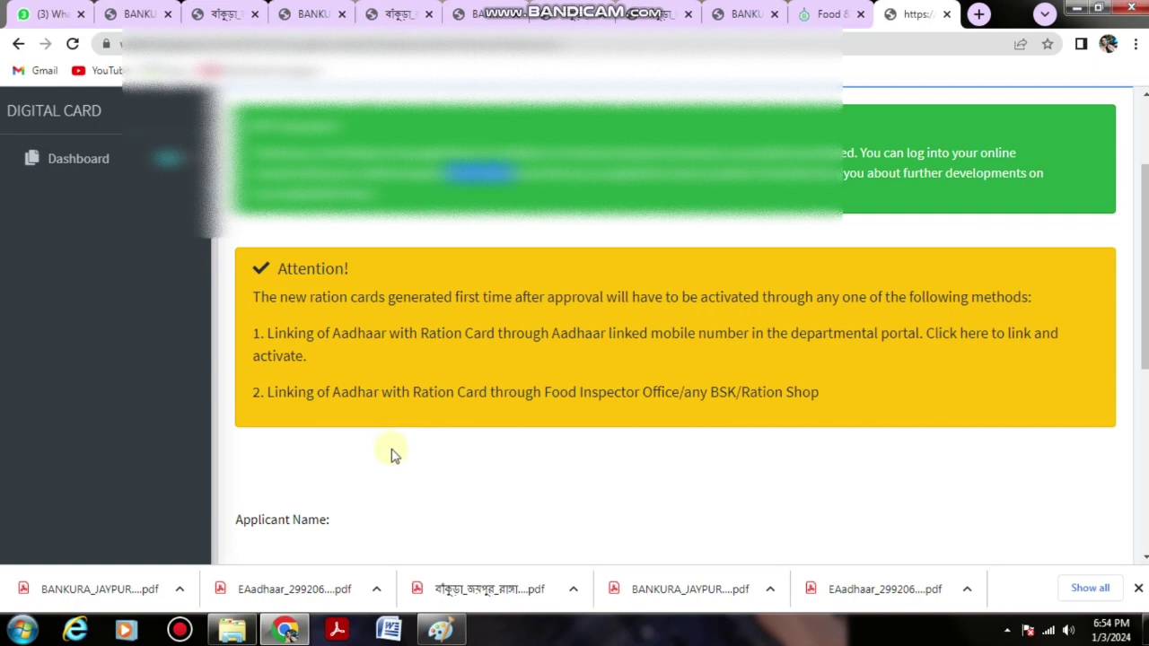
right_click(466, 177)
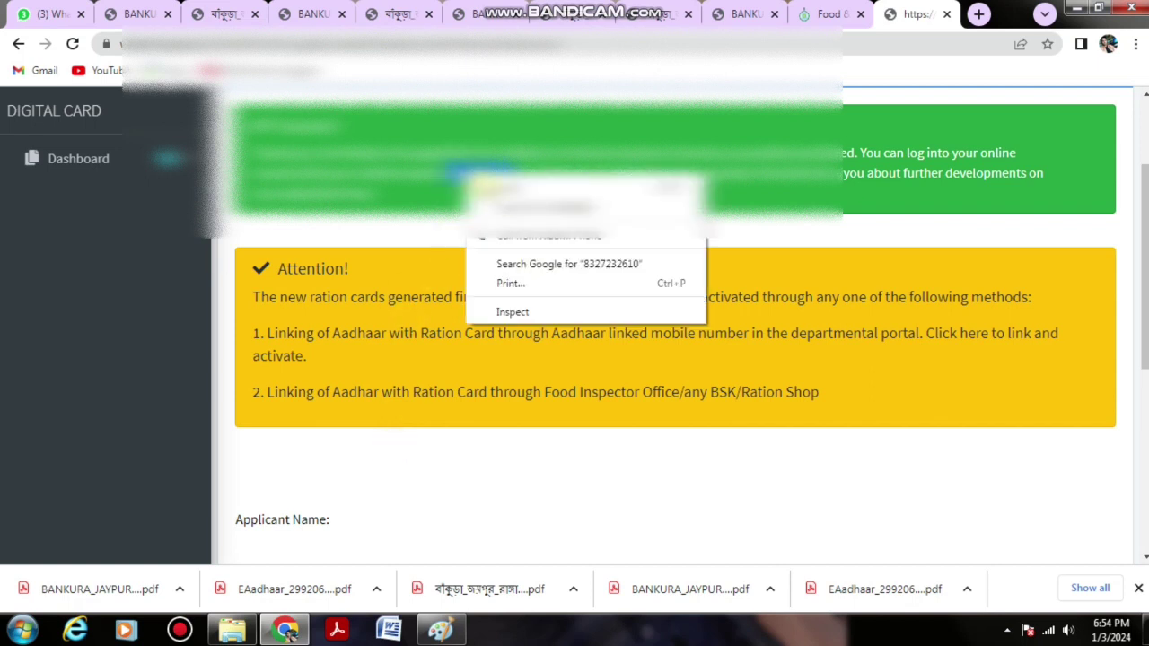
key("Escape")
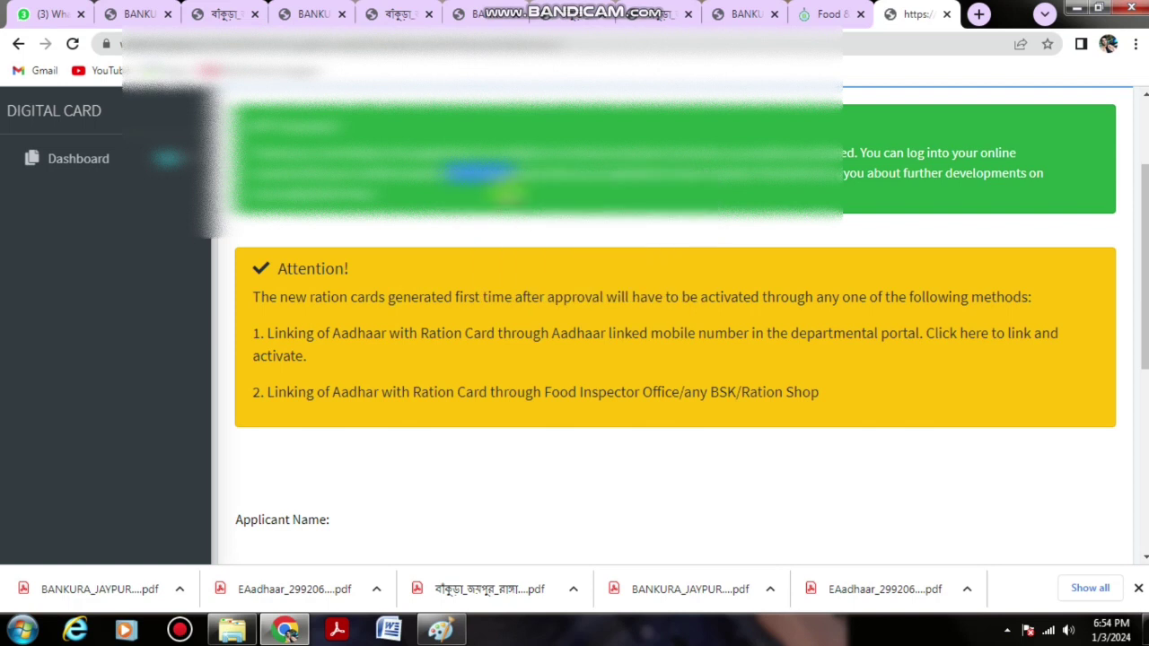
left_click(287, 631)
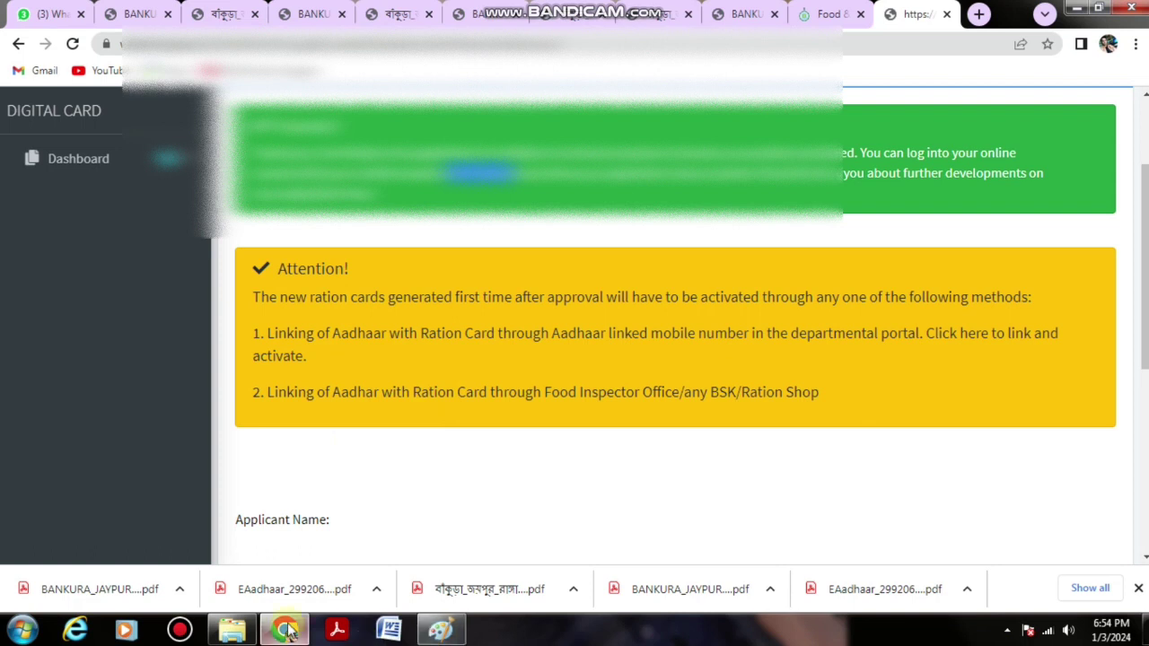